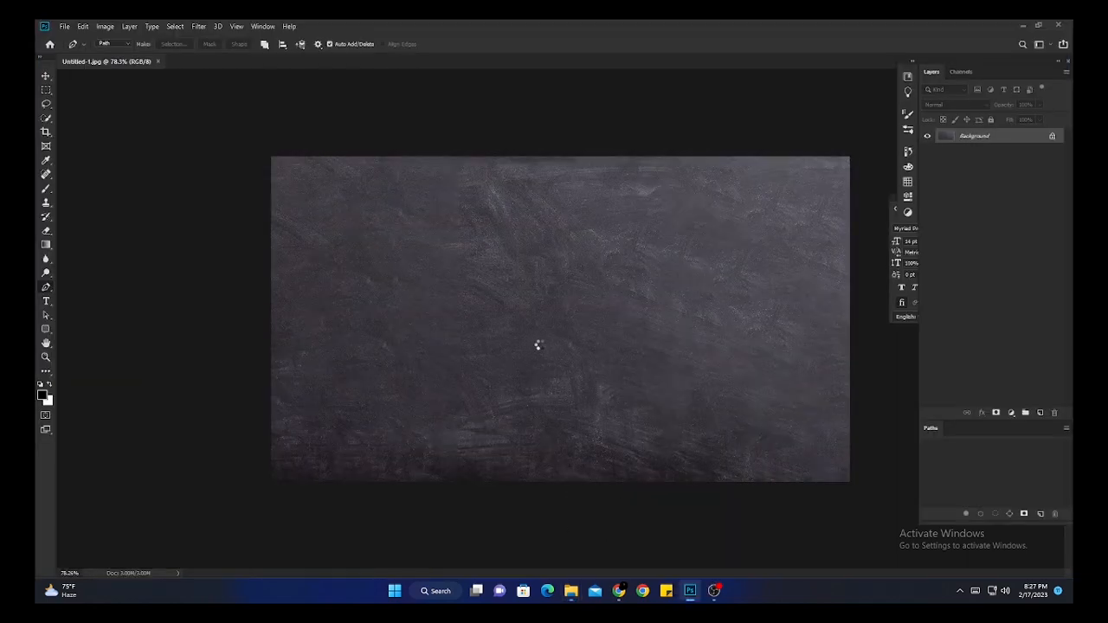
Place the pexels-pixabay-327540 handshake photo and shift it to the canvas's left side, covering the full canvas height
{"action": "key", "text": "Return"}
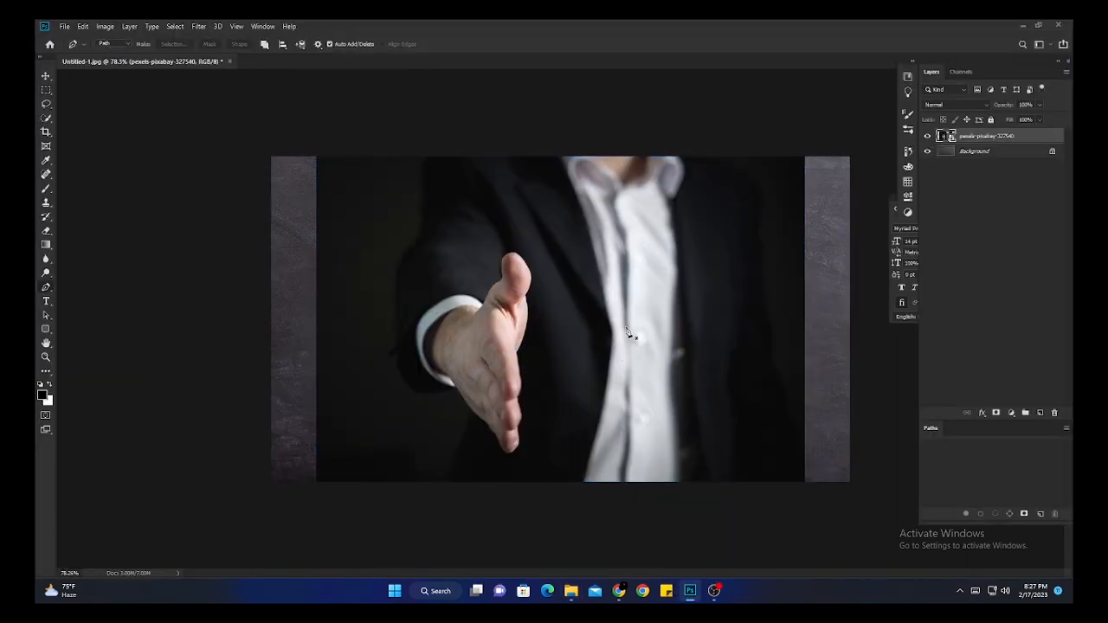
{"action": "key", "text": "ctrl+t"}
{"action": "left_click_drag", "start_coordinate": [687, 347], "coordinate": [609, 321]}
{"action": "key", "text": "Return"}
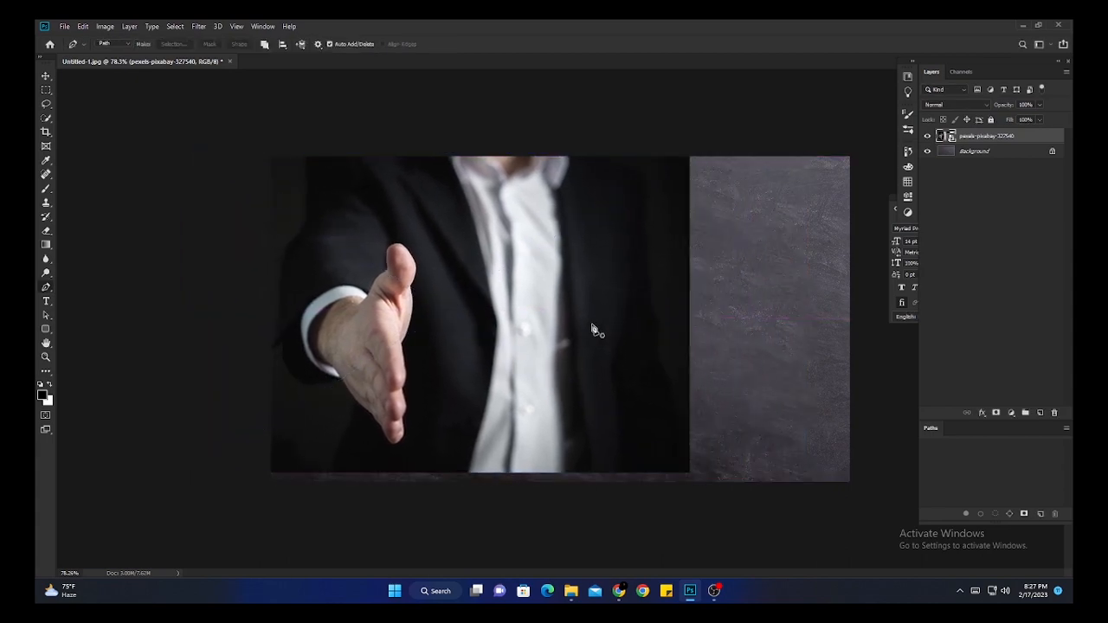
{"action": "key", "text": "ctrl+t"}
{"action": "left_click_drag", "start_coordinate": [621, 257], "coordinate": [619, 273]}
{"action": "key", "text": "Return"}
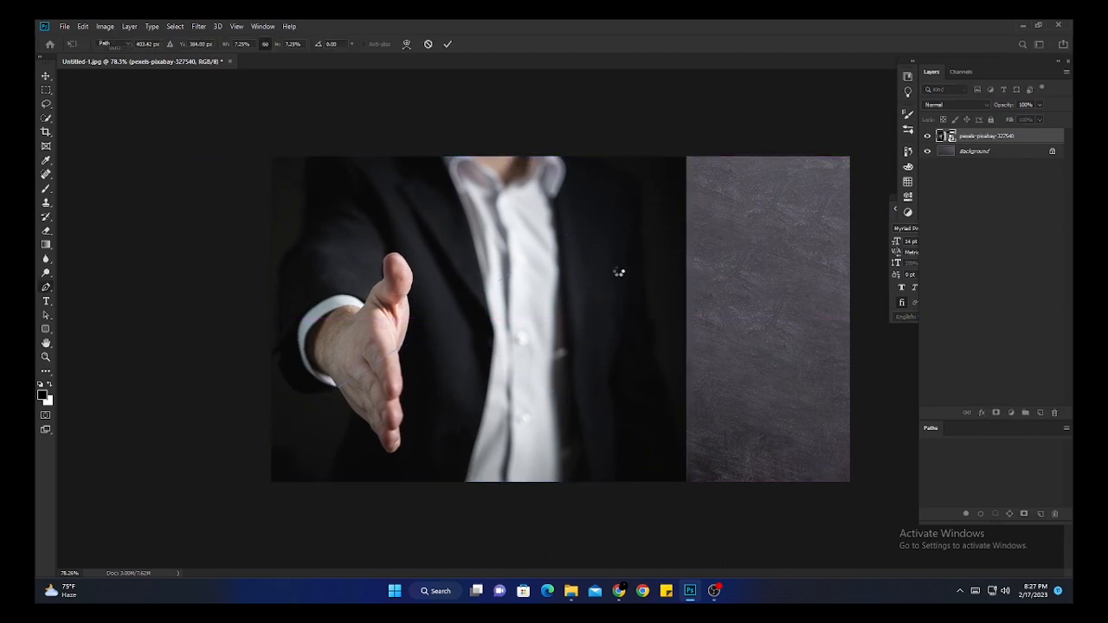
Set the handshake photo's blend mode to Color Dodge, add a layer mask and erase the photo's hard right edge
{"action": "left_click", "coordinate": [975, 104]}
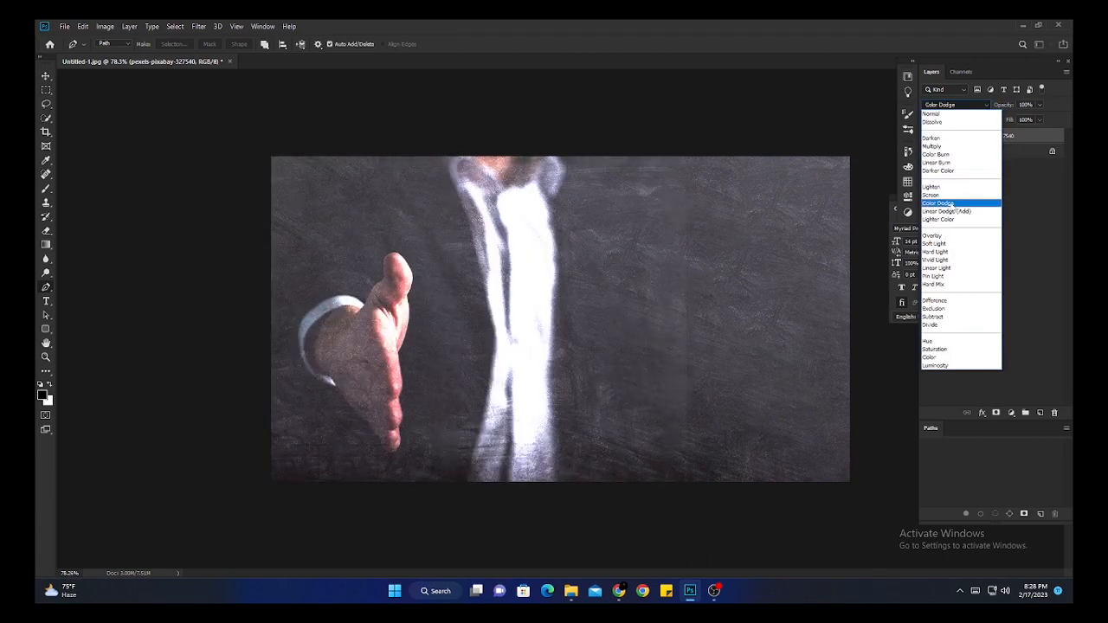
{"action": "left_click", "coordinate": [952, 204]}
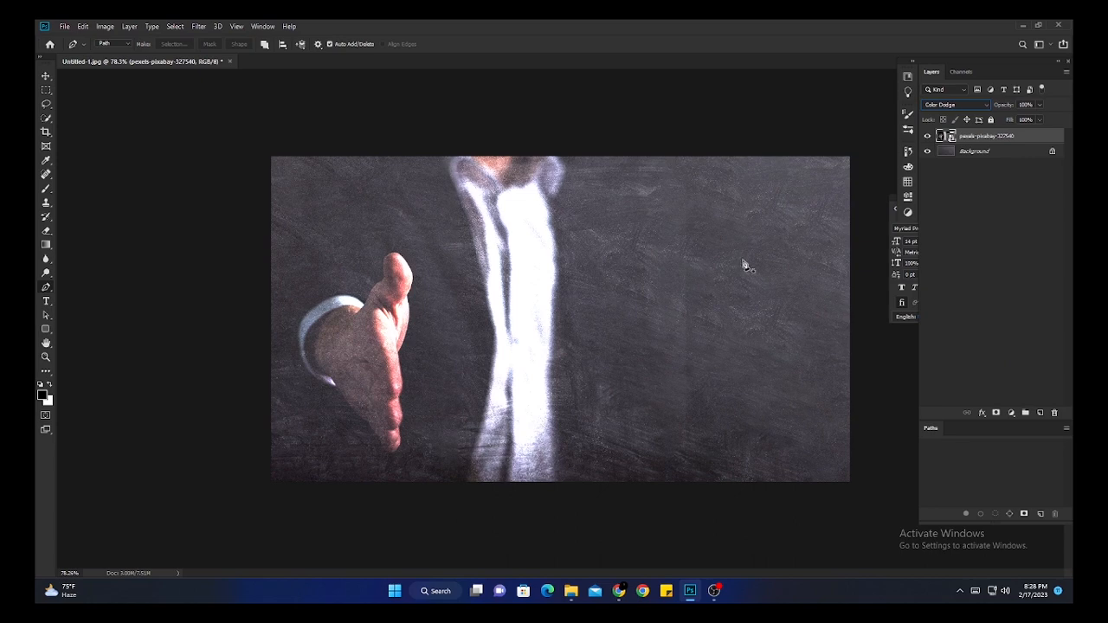
{"action": "left_click", "coordinate": [996, 413]}
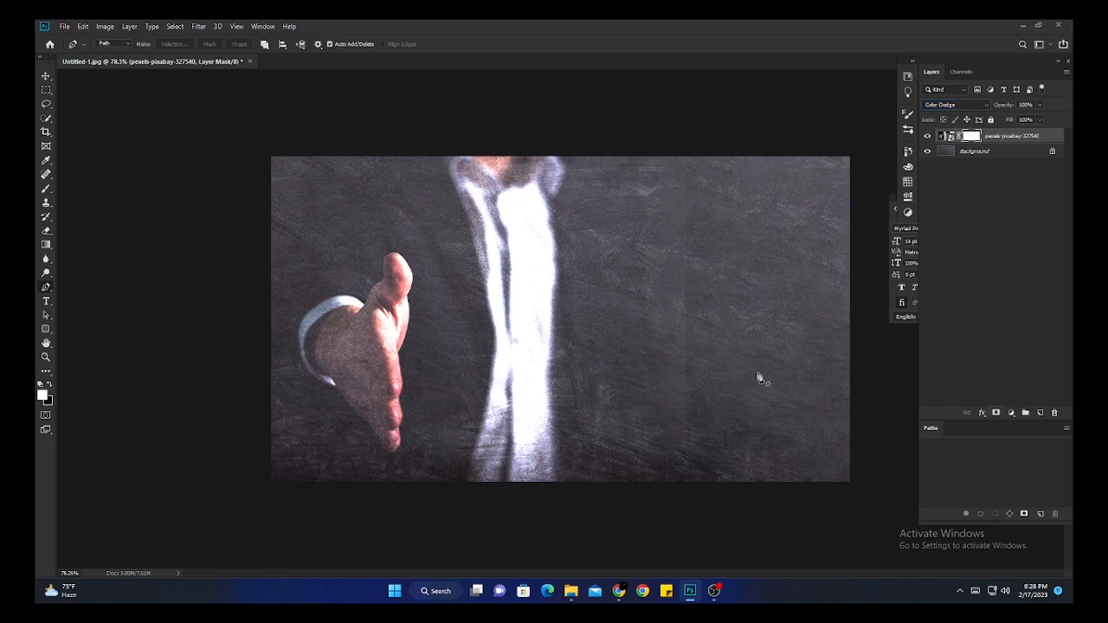
{"action": "key", "text": "e"}
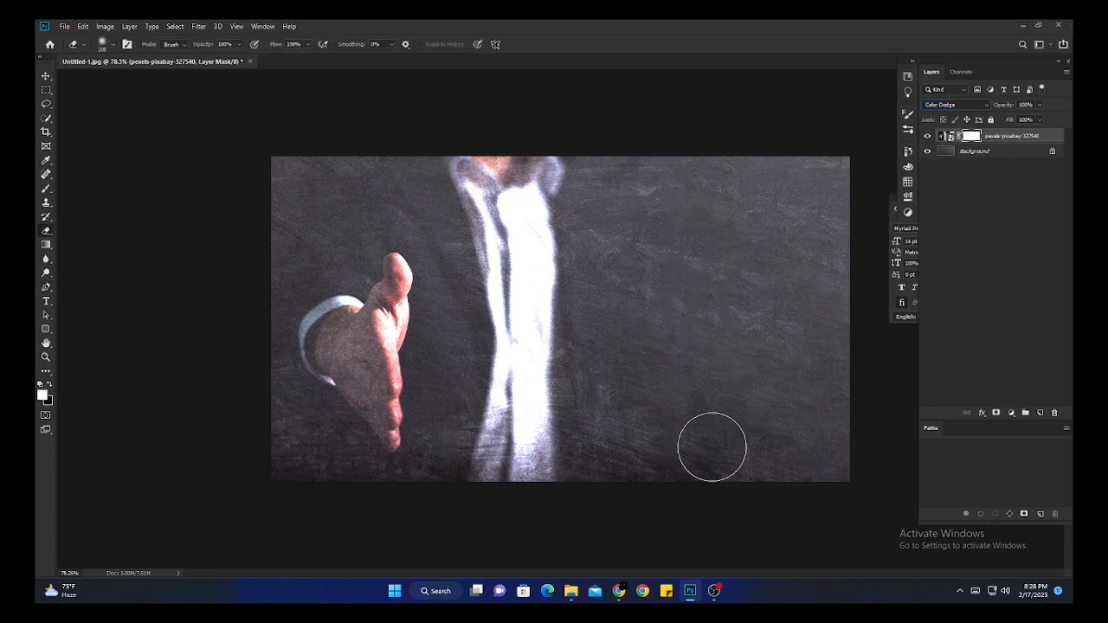
{"action": "scroll", "coordinate": [678, 433], "scroll_direction": "down", "scroll_amount": 3}
{"action": "scroll", "coordinate": [676, 431], "scroll_direction": "up", "scroll_amount": 3}
Stamp all visible layers into a new layer on top and convert it to a smart object
{"action": "left_click", "coordinate": [1040, 414]}
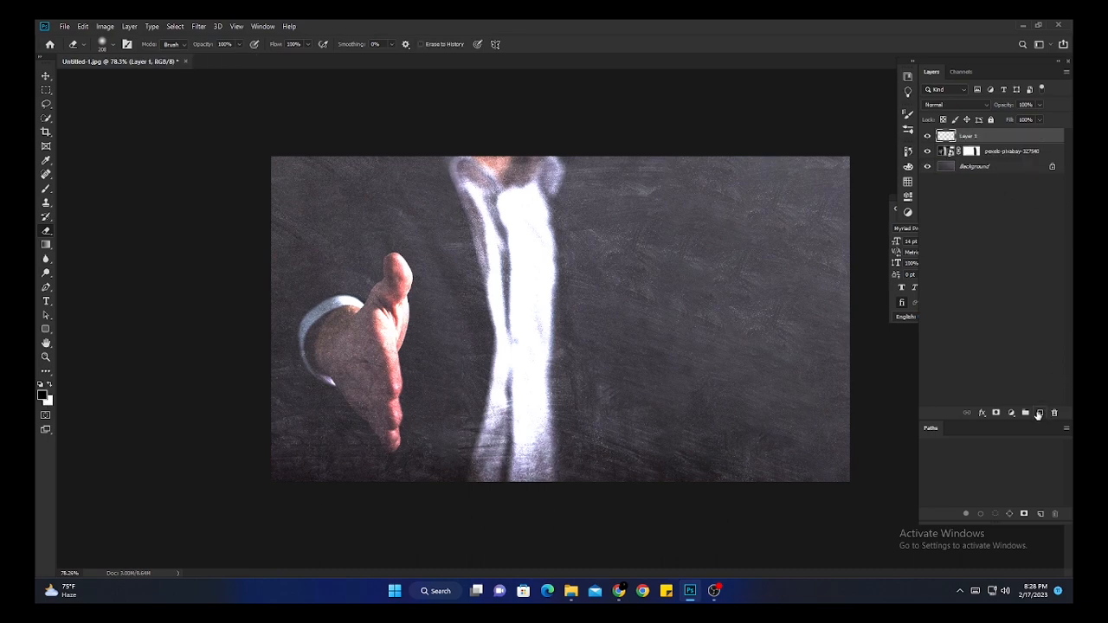
{"action": "key", "text": "ctrl+shift+alt+e"}
{"action": "right_click", "coordinate": [1002, 144]}
{"action": "left_click", "coordinate": [898, 271]}
{"action": "left_click", "coordinate": [199, 26]}
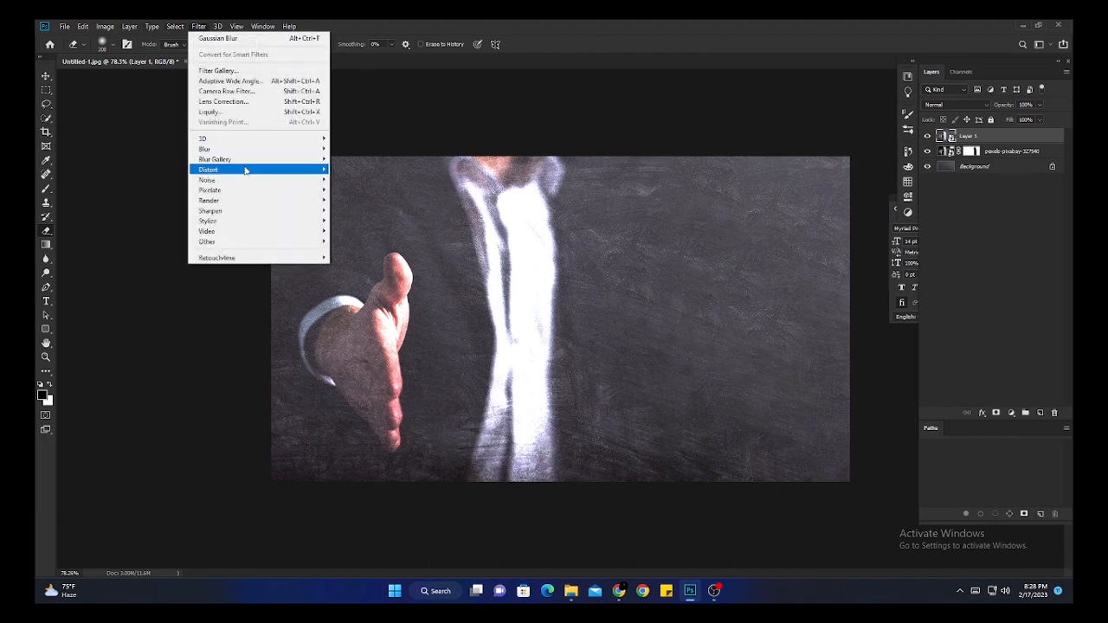
{"action": "mouse_move", "coordinate": [259, 149]}
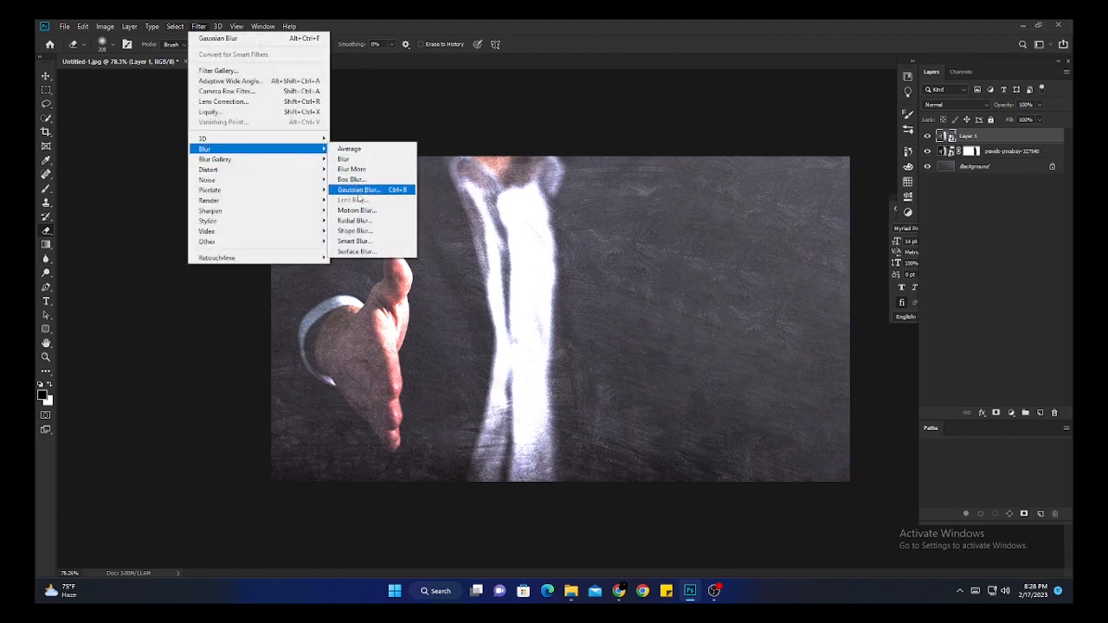
{"action": "left_click", "coordinate": [358, 192]}
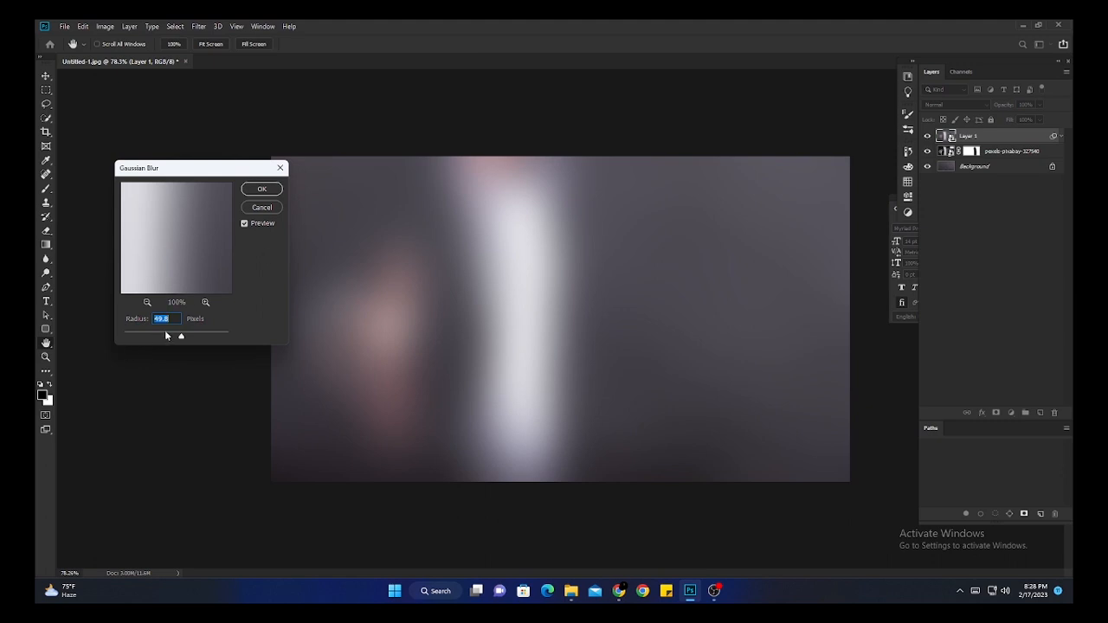
{"action": "left_click_drag", "start_coordinate": [176, 337], "coordinate": [180, 337]}
{"action": "left_click", "coordinate": [280, 169]}
Apply a Gaussian Blur with a radius of 49.8 pixels to the merged smart object and hide that layer
{"action": "left_click", "coordinate": [199, 26]}
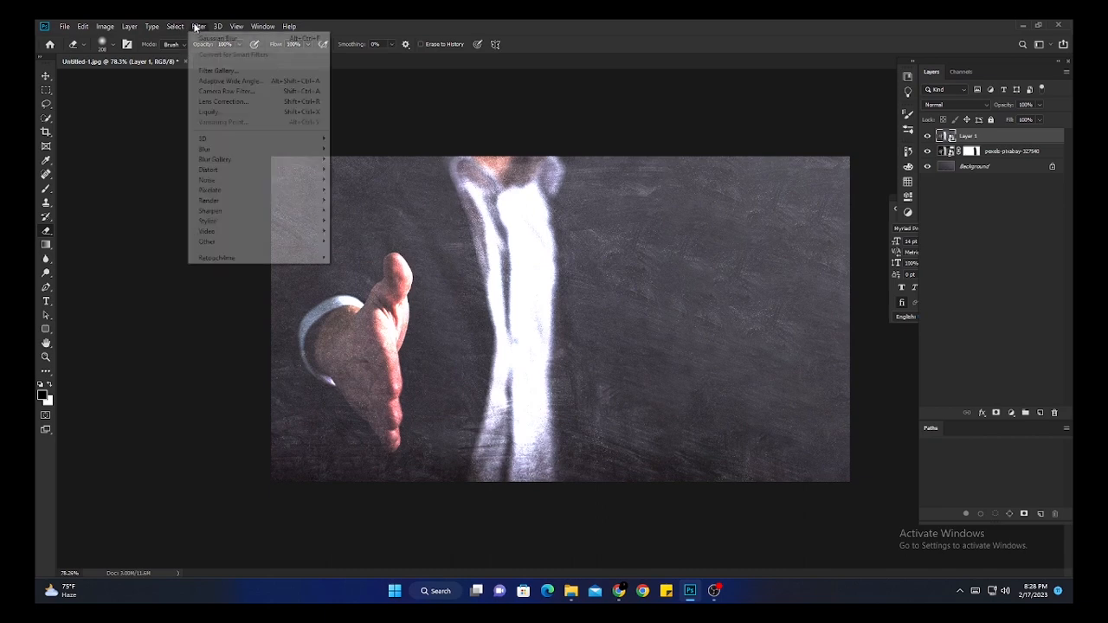
{"action": "mouse_move", "coordinate": [294, 159]}
{"action": "left_click", "coordinate": [358, 190]}
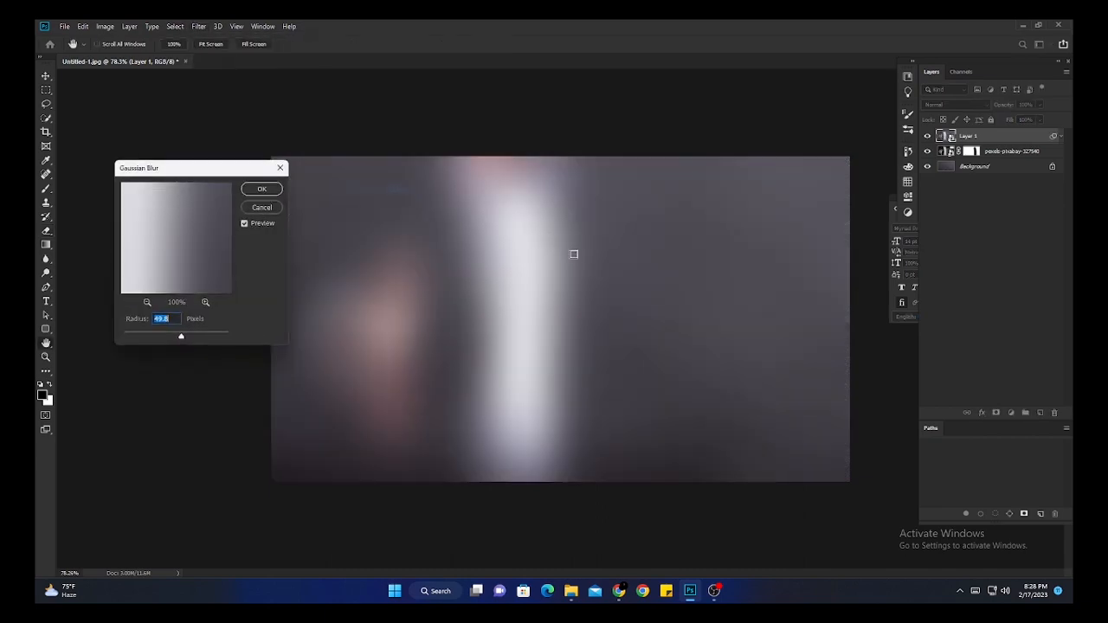
{"action": "left_click", "coordinate": [262, 189]}
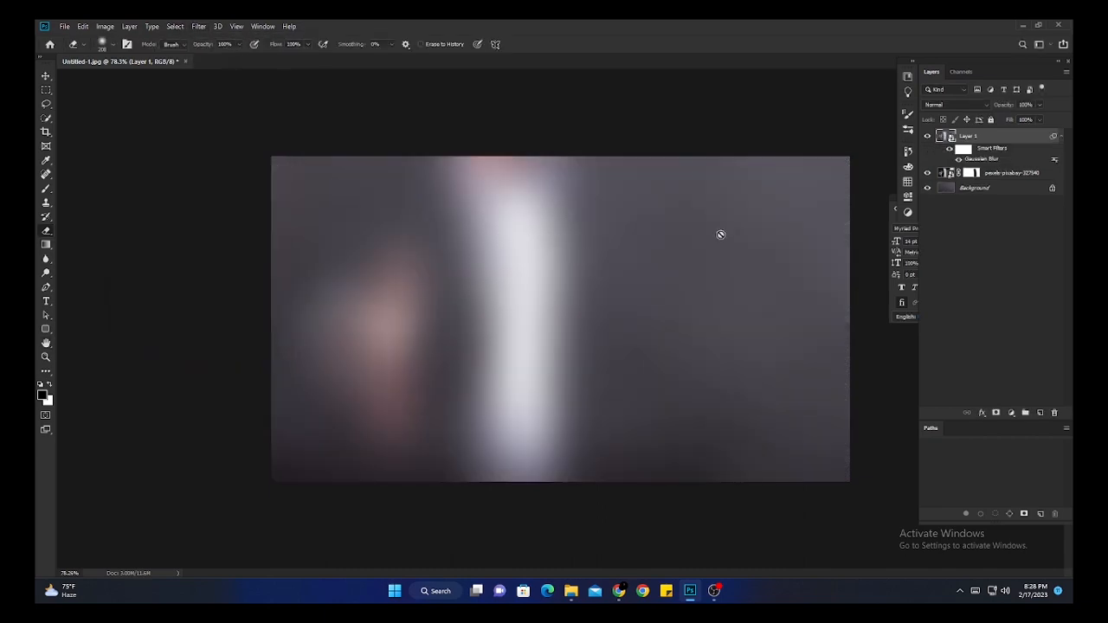
{"action": "left_click", "coordinate": [1062, 137]}
{"action": "left_click", "coordinate": [927, 136]}
Draw a black rounded rectangle about 587 × 746 px above the photo layer, over the canvas's right part
{"action": "left_click", "coordinate": [1032, 156]}
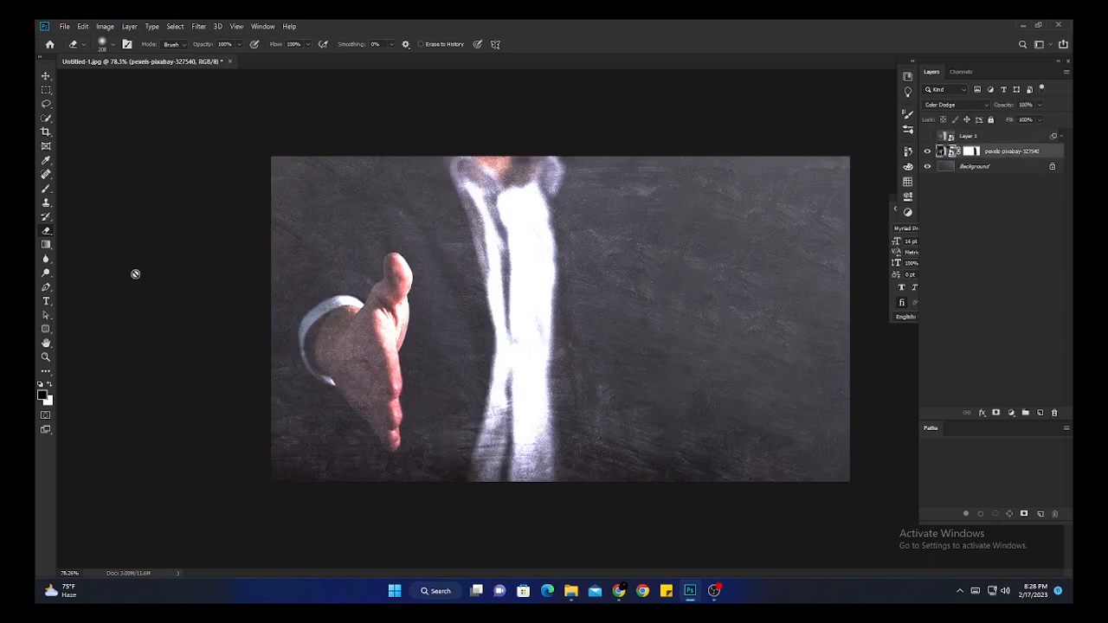
{"action": "right_click", "coordinate": [47, 332]}
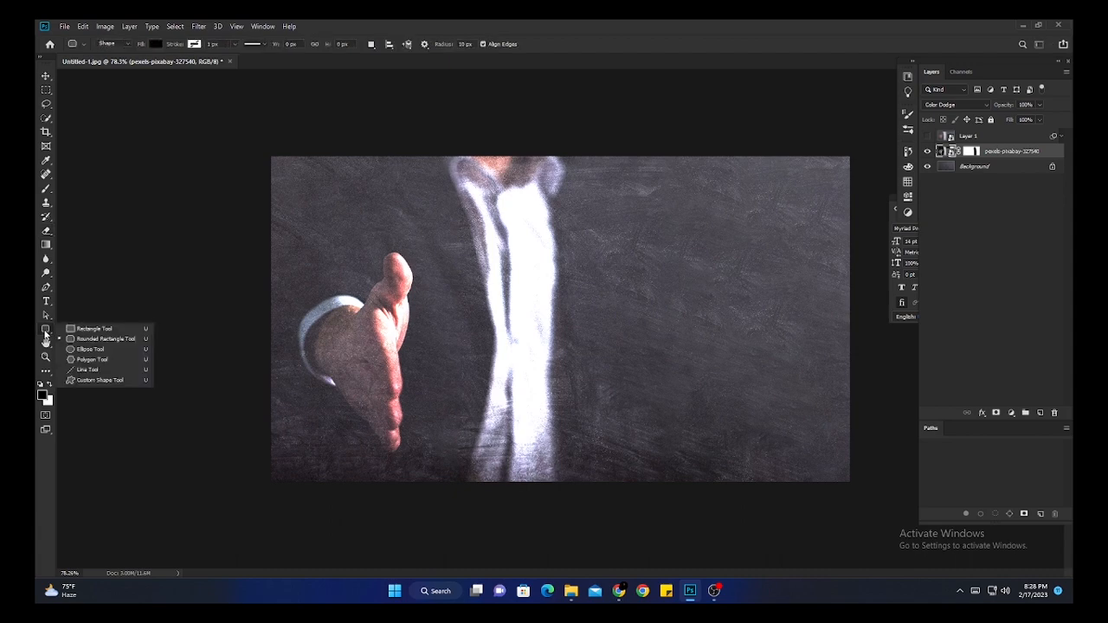
{"action": "left_click", "coordinate": [91, 336]}
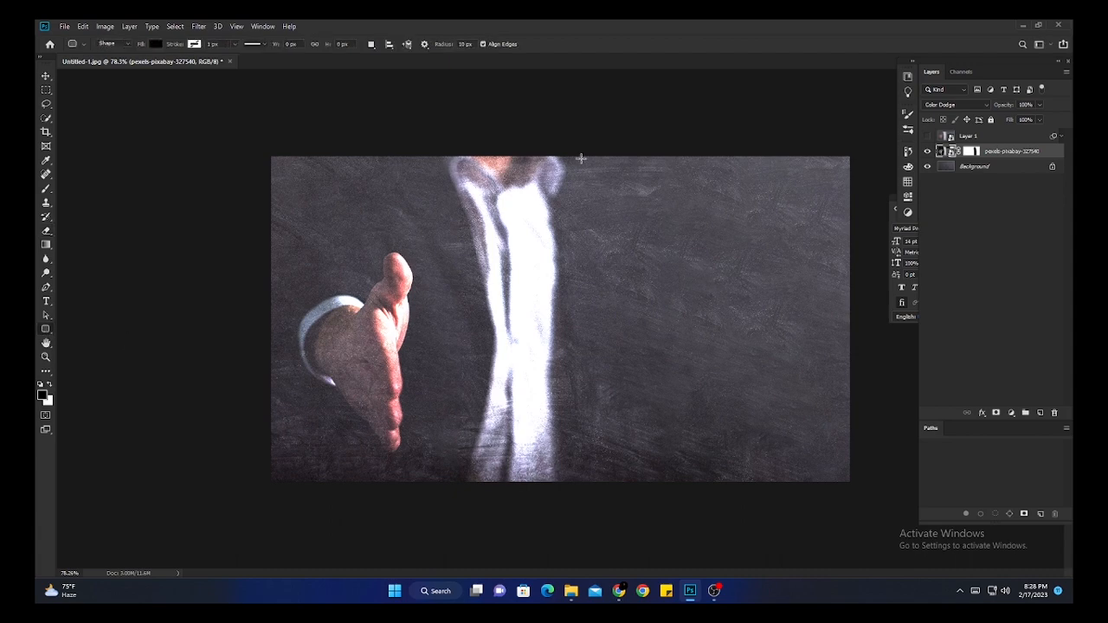
{"action": "left_click_drag", "start_coordinate": [591, 164], "coordinate": [840, 478]}
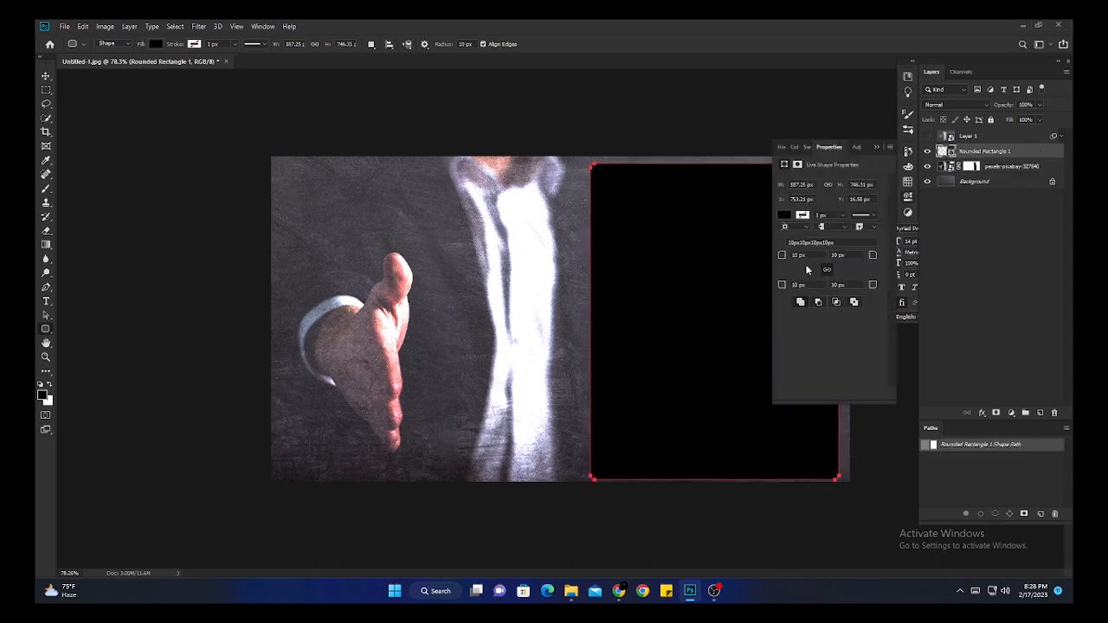
Set all four corner radii of the rounded rectangle to 50 px
{"action": "left_click_drag", "start_coordinate": [807, 255], "coordinate": [795, 255]}
{"action": "type", "text": "60"}
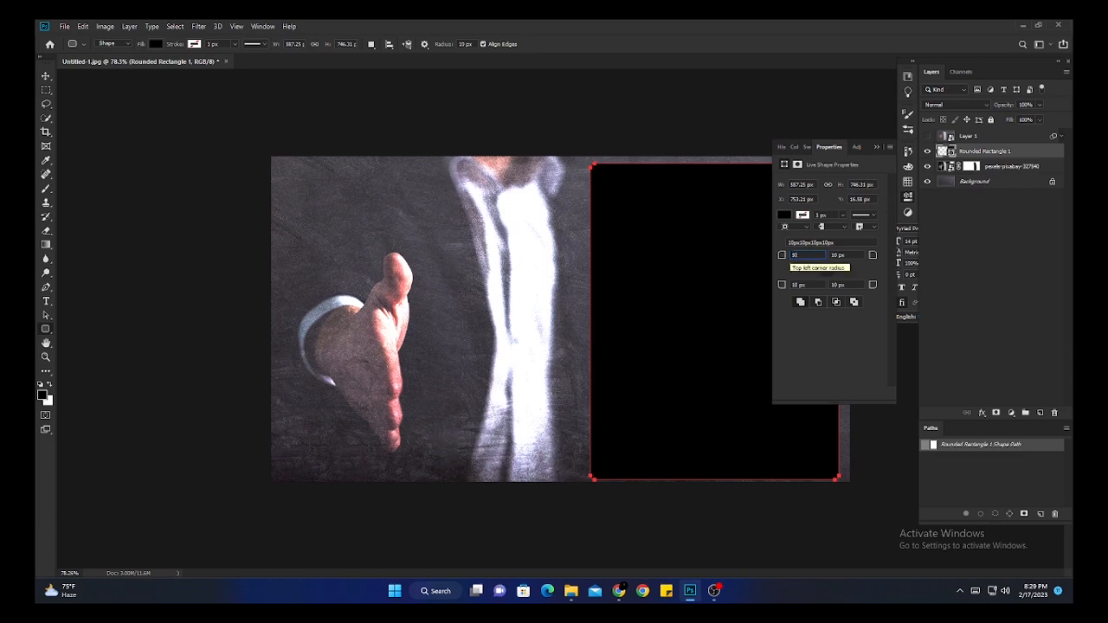
{"action": "key", "text": "Return"}
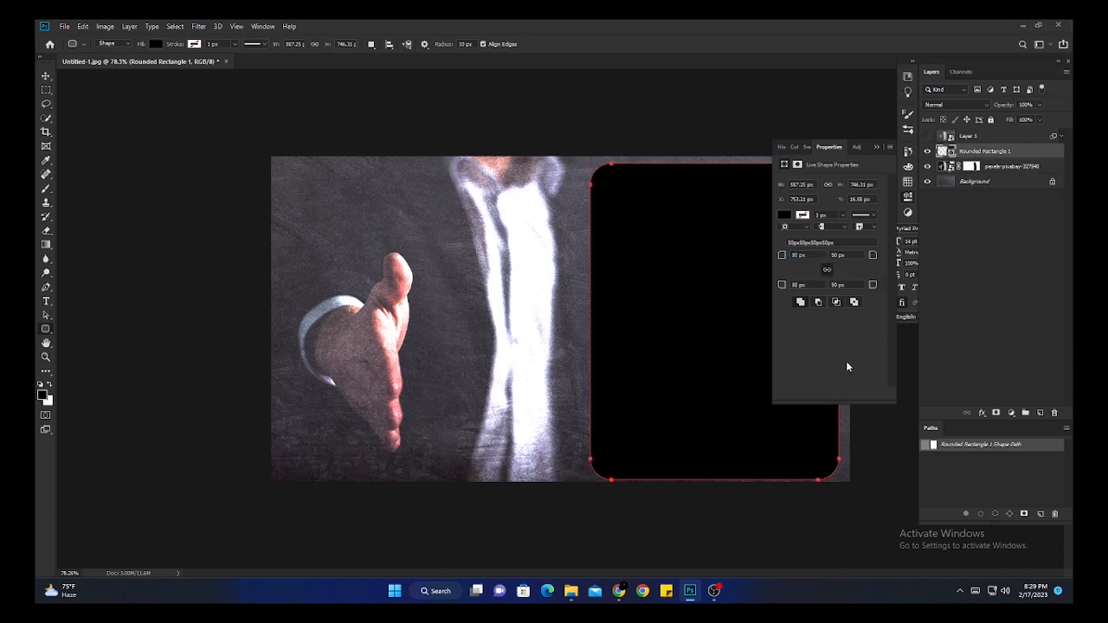
{"action": "left_click", "coordinate": [877, 149]}
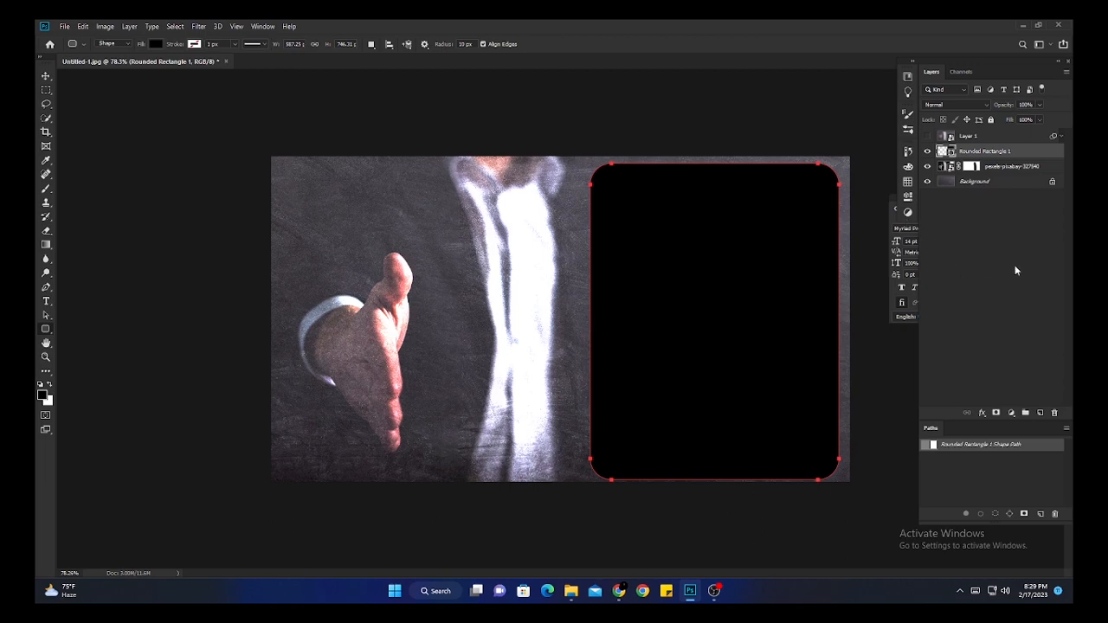
Show the blurred layer and clip it to the rounded rectangle
{"action": "left_click", "coordinate": [927, 139]}
{"action": "left_click", "coordinate": [1010, 138]}
{"action": "right_click", "coordinate": [1009, 138]}
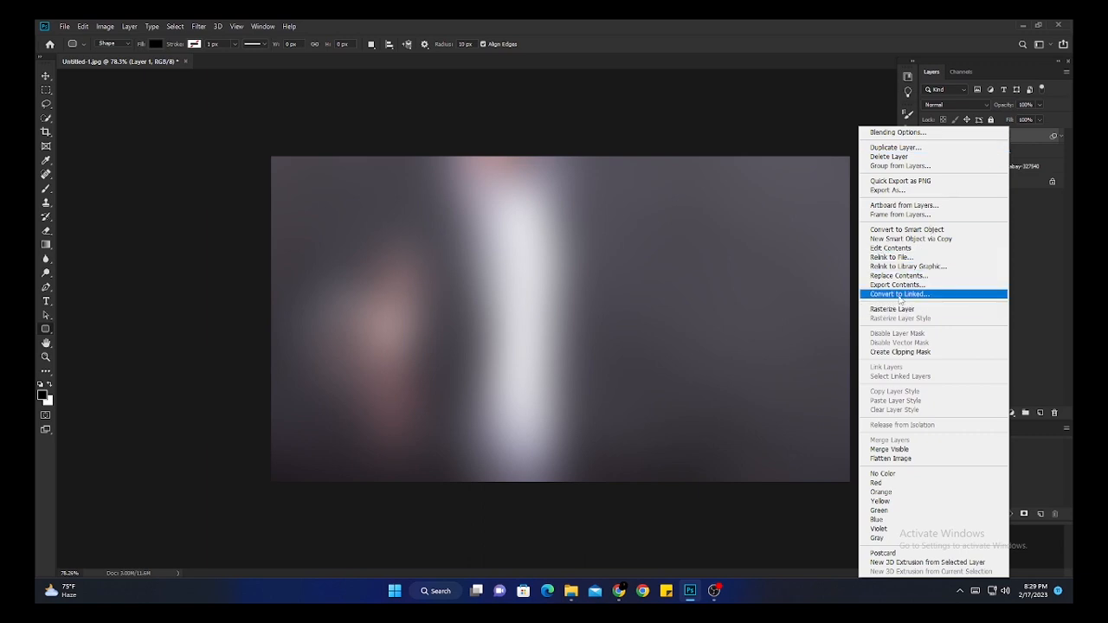
{"action": "left_click", "coordinate": [904, 352]}
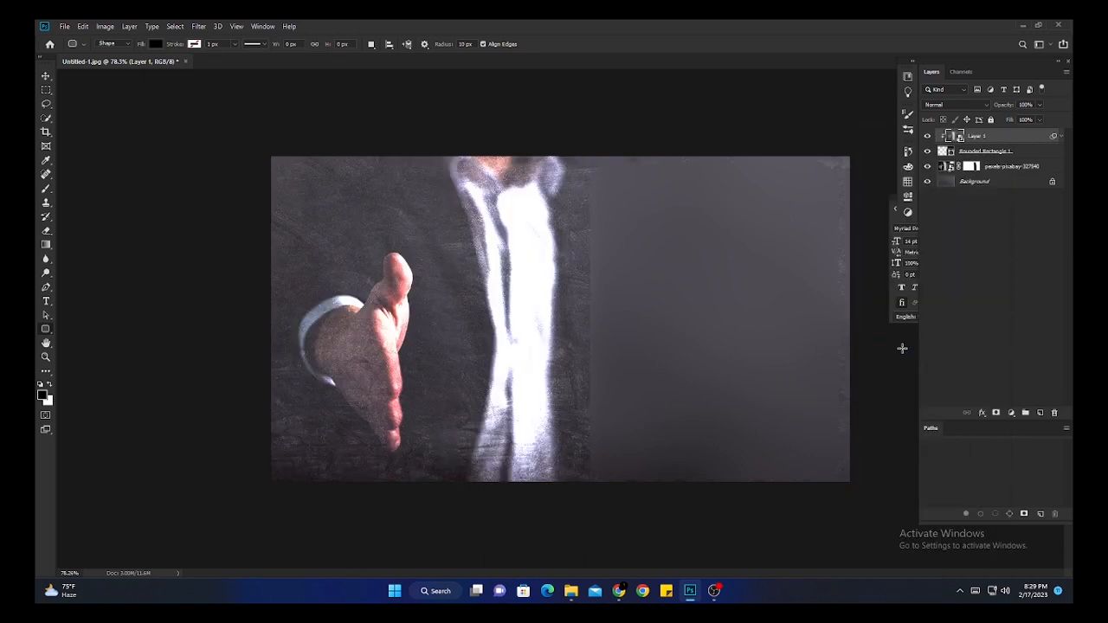
Try moving the rounded rectangle beneath its clipped blur layer
{"action": "left_click", "coordinate": [1031, 154]}
{"action": "left_click", "coordinate": [929, 473]}
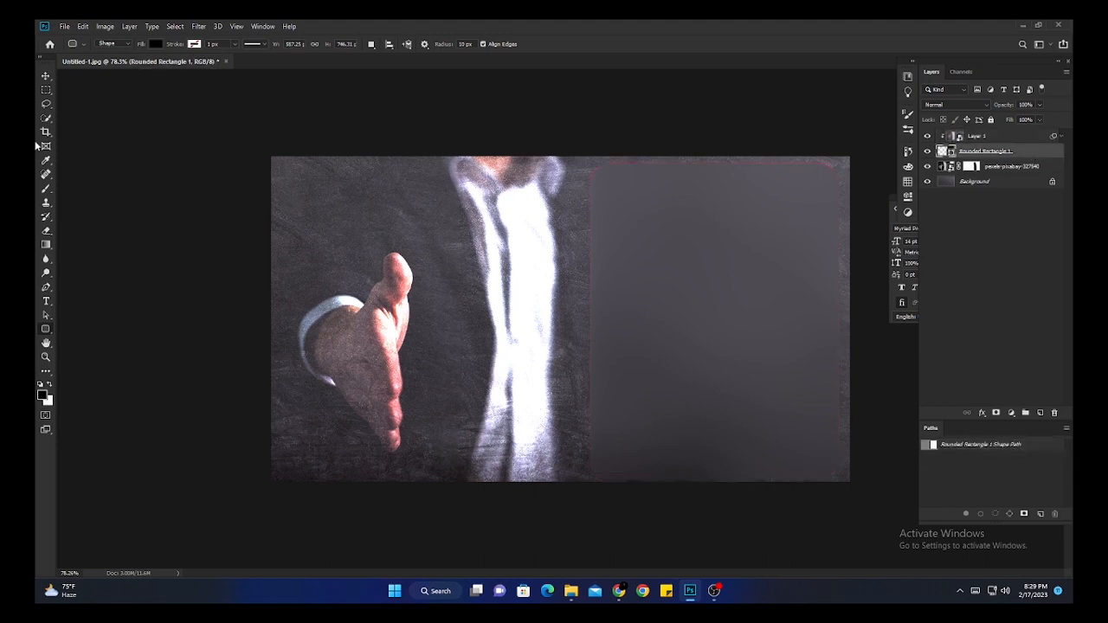
{"action": "left_click", "coordinate": [46, 76]}
{"action": "left_click_drag", "start_coordinate": [735, 308], "coordinate": [758, 320]}
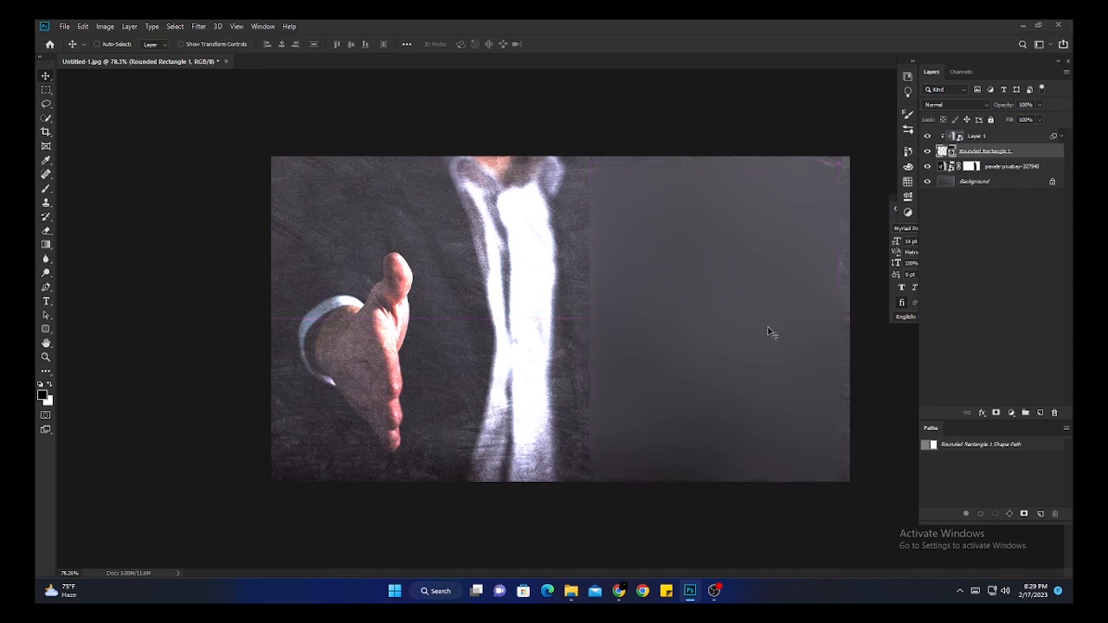
{"action": "left_click", "coordinate": [1032, 324]}
Add a white inside stroke of 3 px at 86% opacity to the rounded rectangle
{"action": "left_click", "coordinate": [1044, 152]}
{"action": "right_click", "coordinate": [1044, 152]}
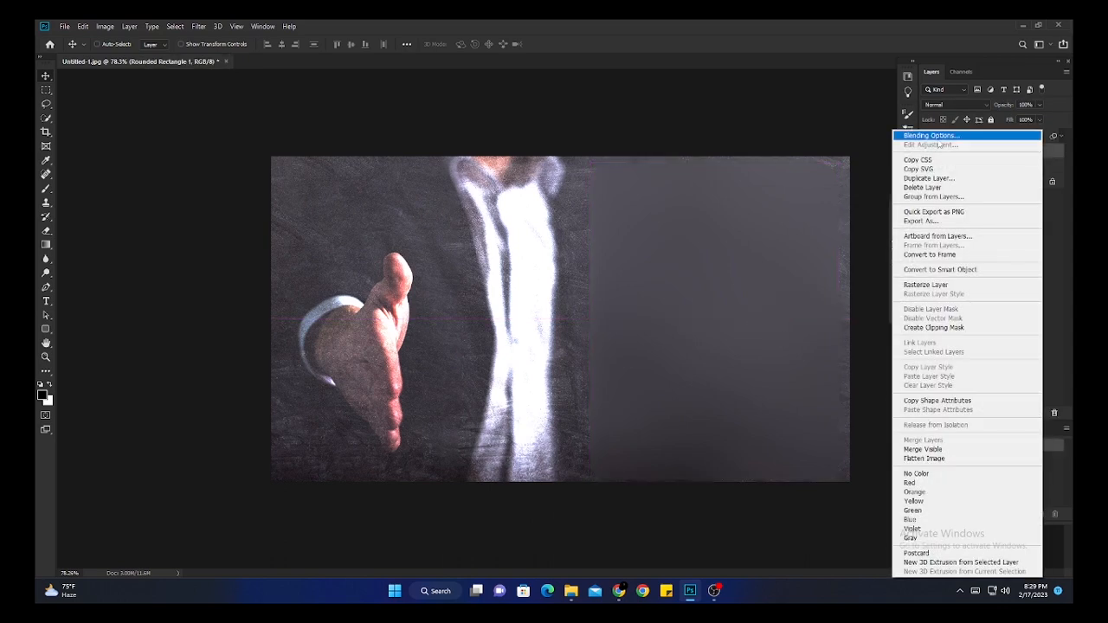
{"action": "left_click", "coordinate": [928, 136]}
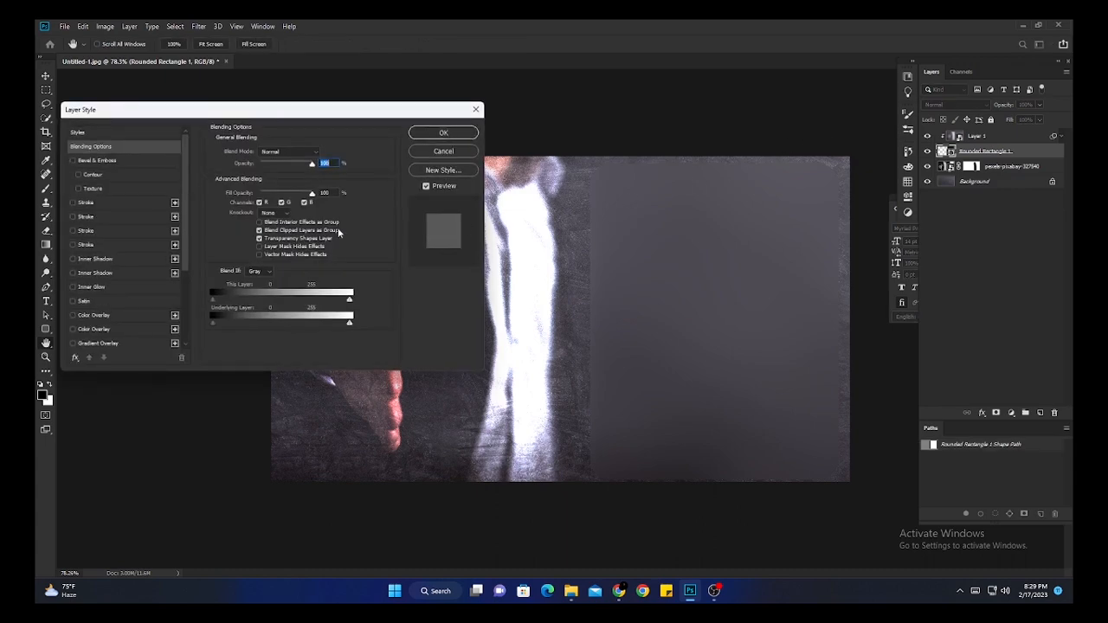
{"action": "left_click", "coordinate": [174, 204]}
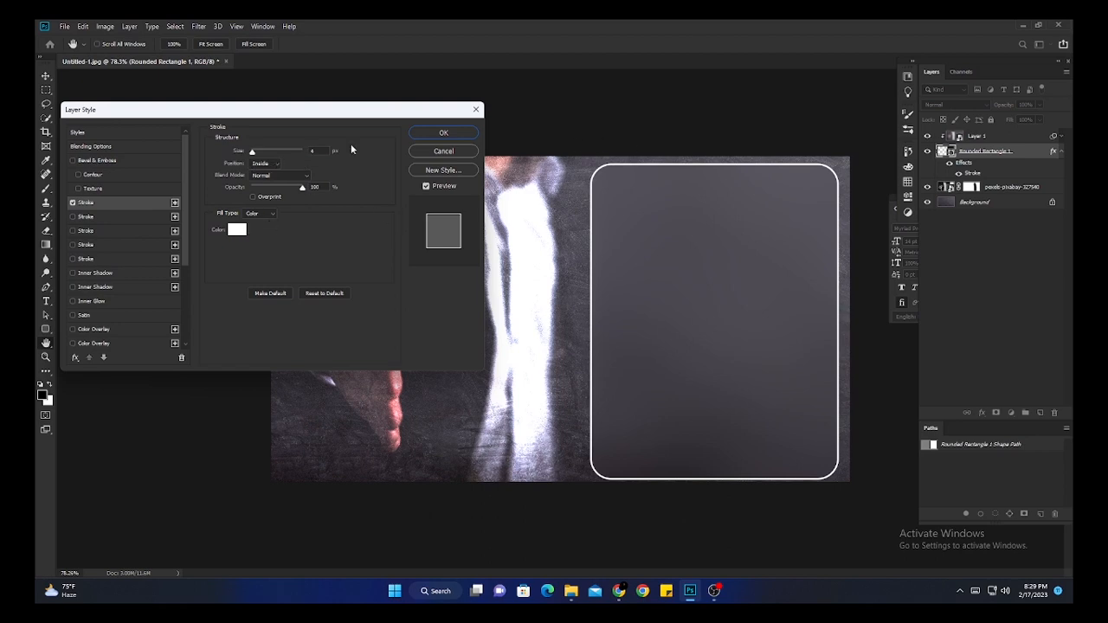
{"action": "left_click_drag", "start_coordinate": [252, 152], "coordinate": [252, 153]}
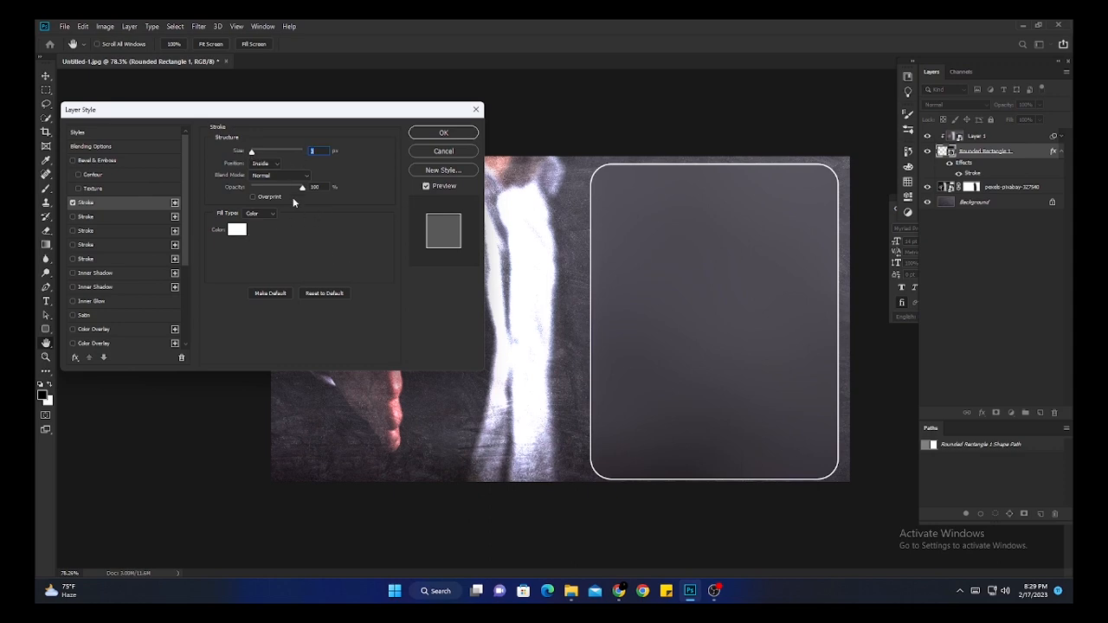
{"action": "mouse_move", "coordinate": [302, 194]}
{"action": "left_mouse_down"}
{"action": "mouse_move", "coordinate": [269, 195]}
{"action": "mouse_move", "coordinate": [375, 198]}
{"action": "left_mouse_up"}
{"action": "left_click_drag", "start_coordinate": [297, 194], "coordinate": [294, 196]}
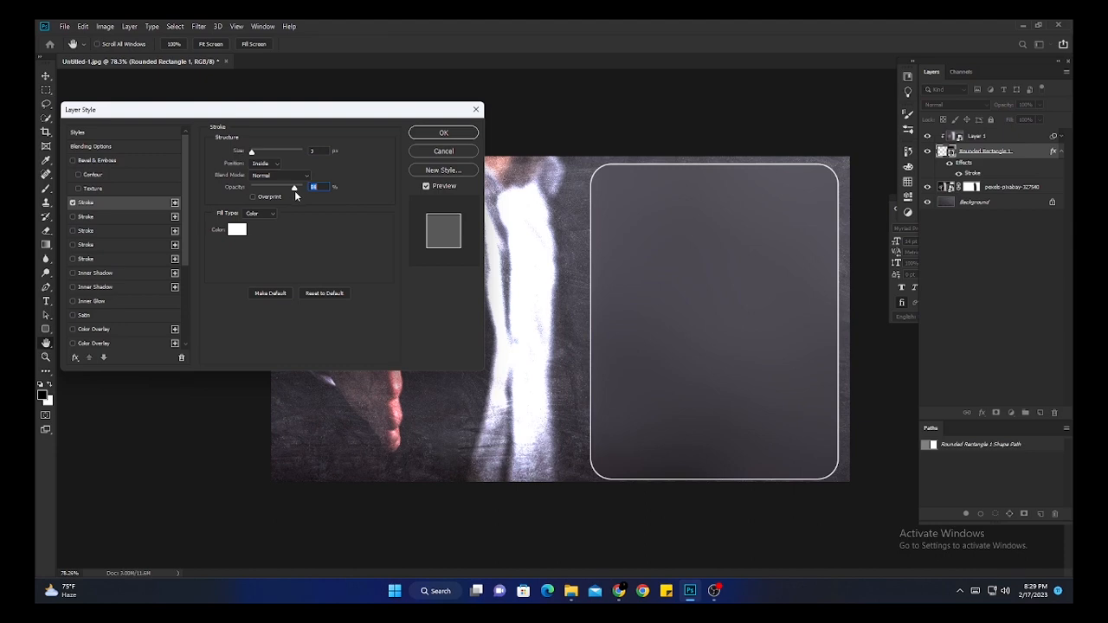
Add a white color overlay at about 10% opacity to the rounded rectangle
{"action": "scroll", "coordinate": [143, 221], "scroll_direction": "down", "scroll_amount": 1}
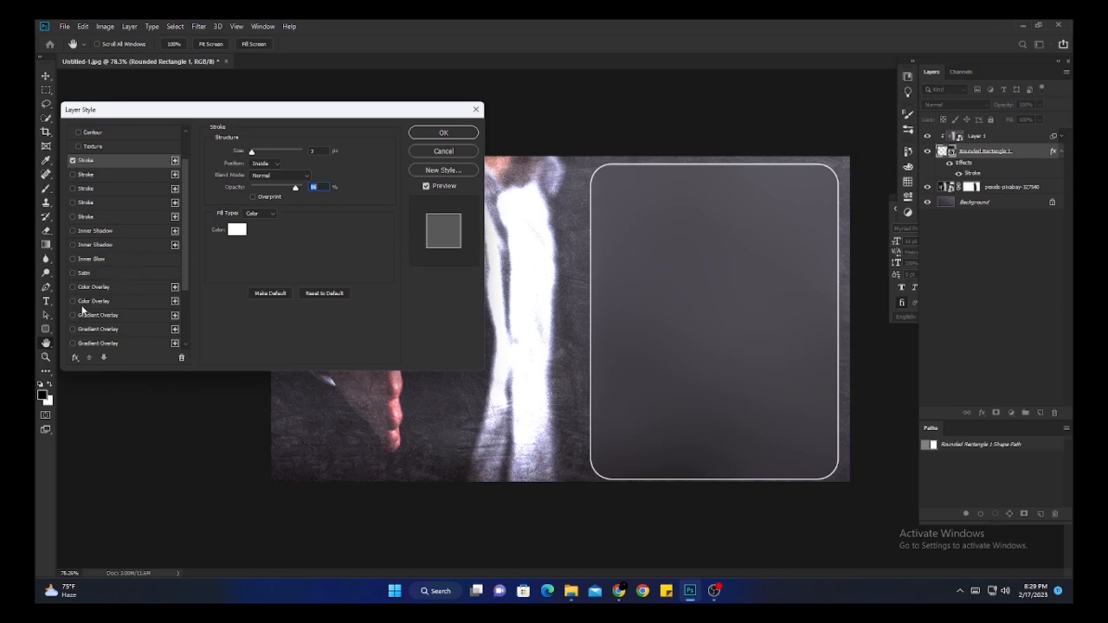
{"action": "left_click", "coordinate": [174, 289]}
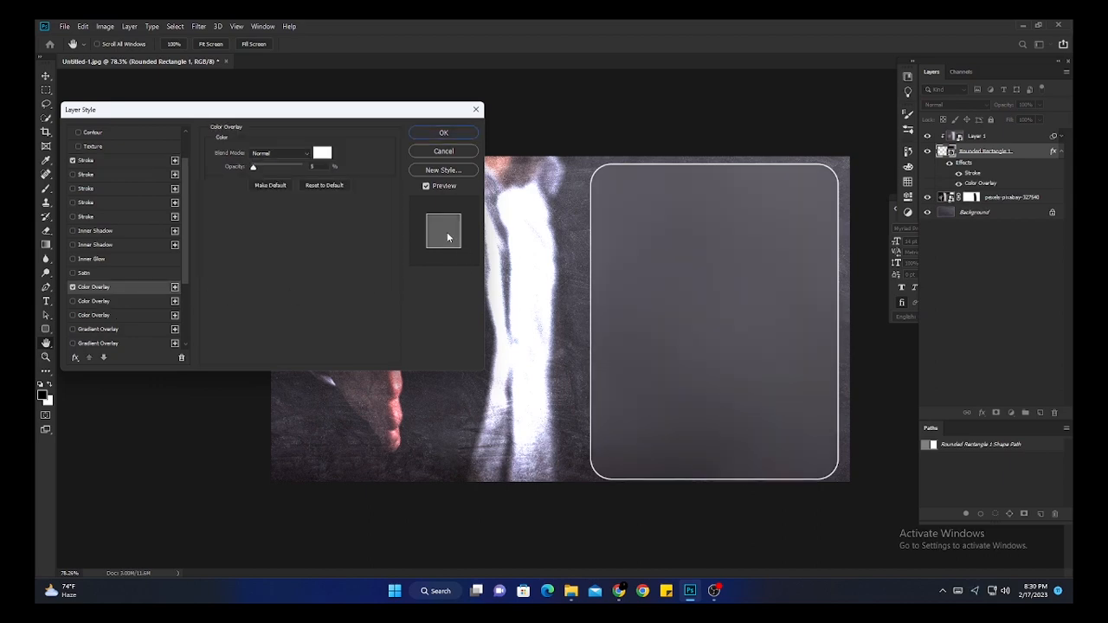
{"action": "left_click", "coordinate": [323, 154]}
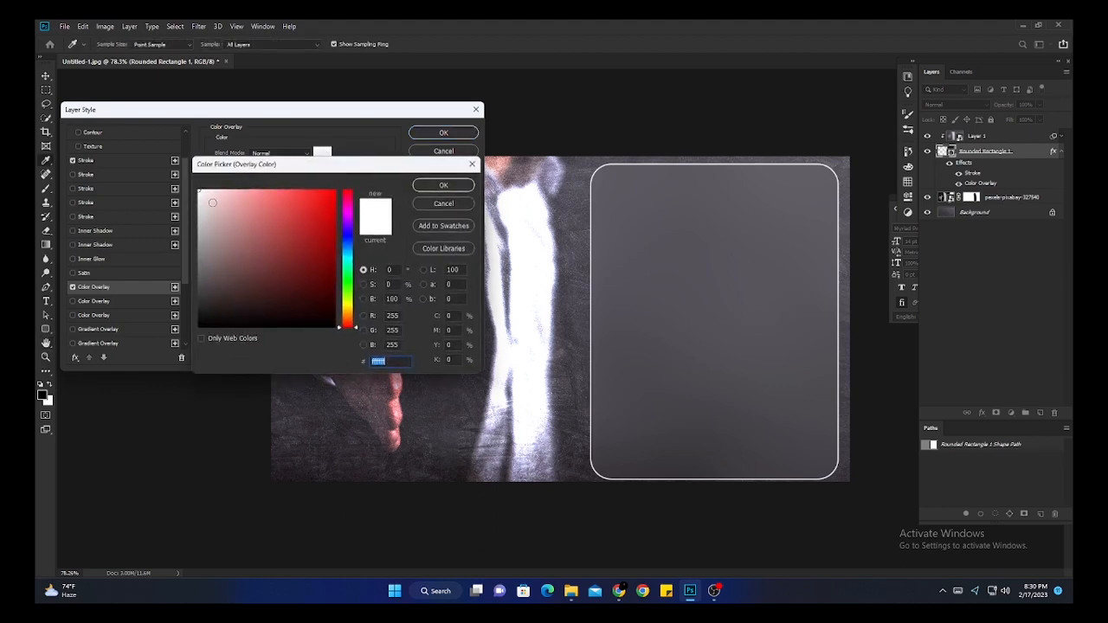
{"action": "left_click", "coordinate": [443, 185]}
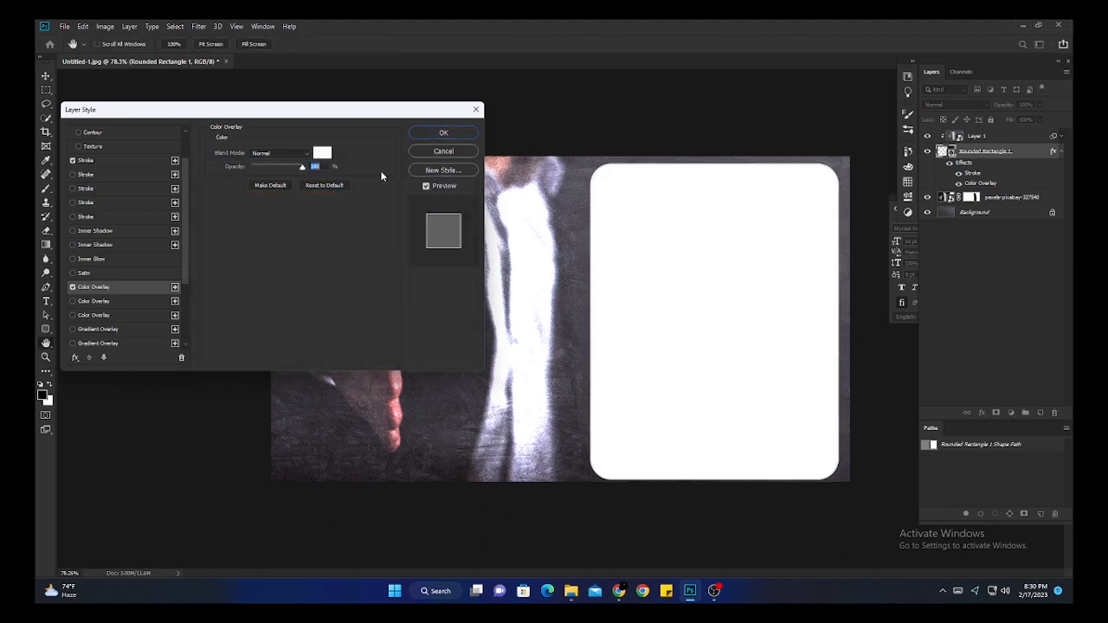
{"action": "left_click_drag", "start_coordinate": [302, 166], "coordinate": [266, 171]}
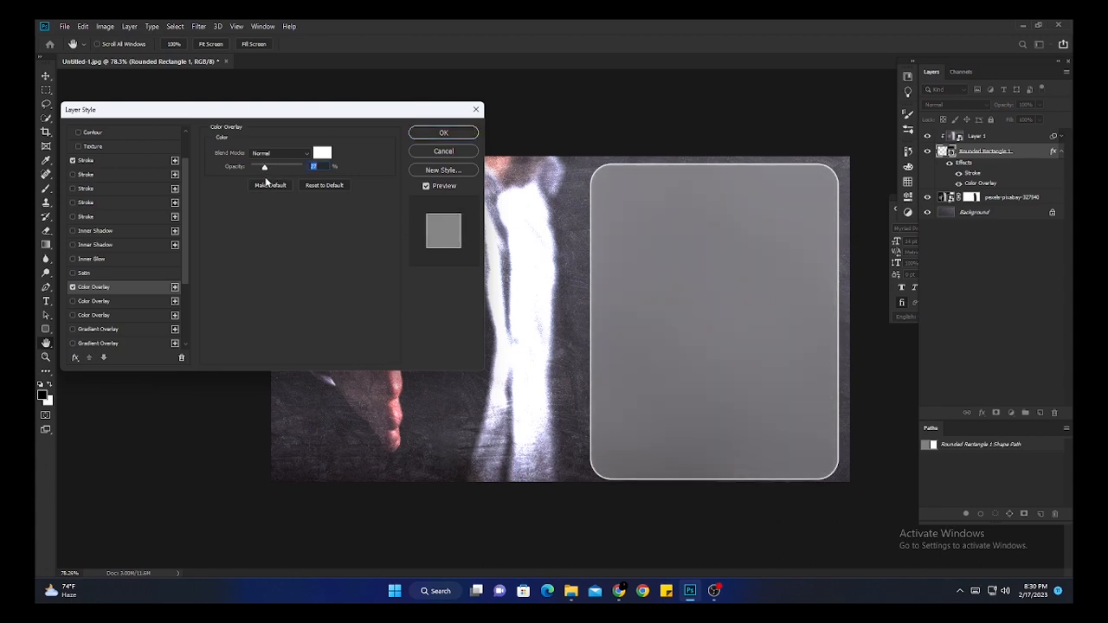
{"action": "left_click_drag", "start_coordinate": [264, 174], "coordinate": [263, 173]}
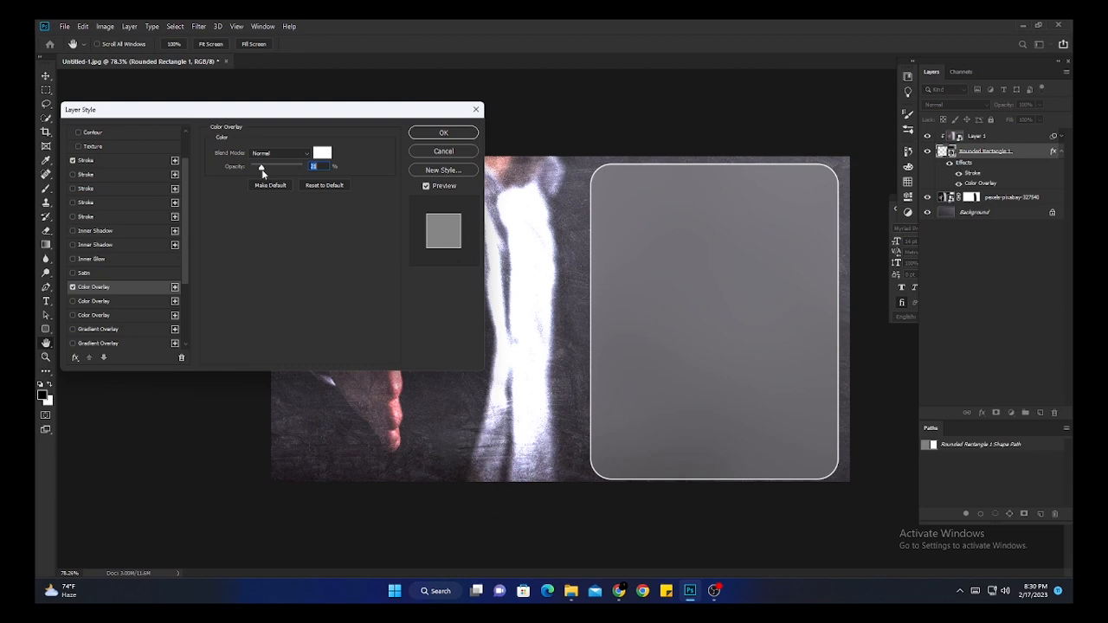
{"action": "left_click_drag", "start_coordinate": [261, 173], "coordinate": [256, 175]}
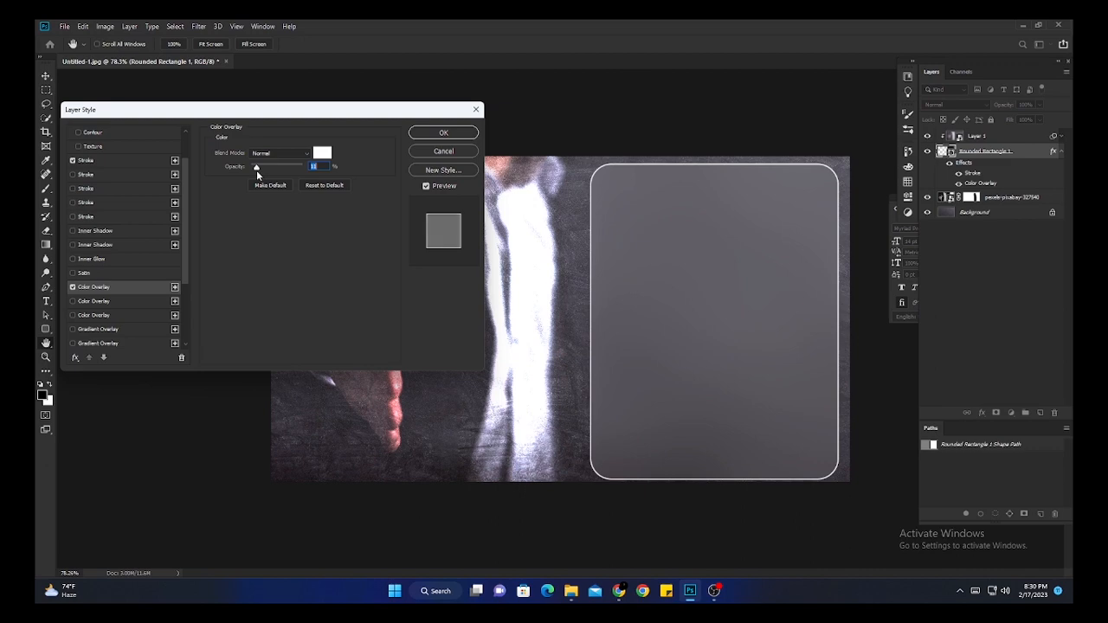
Add a gradient overlay using the Foreground to Transparent preset, with its starting color stop set to white (ffffff)
{"action": "scroll", "coordinate": [139, 277], "scroll_direction": "down", "scroll_amount": 1}
{"action": "scroll", "coordinate": [134, 294], "scroll_direction": "down", "scroll_amount": 1}
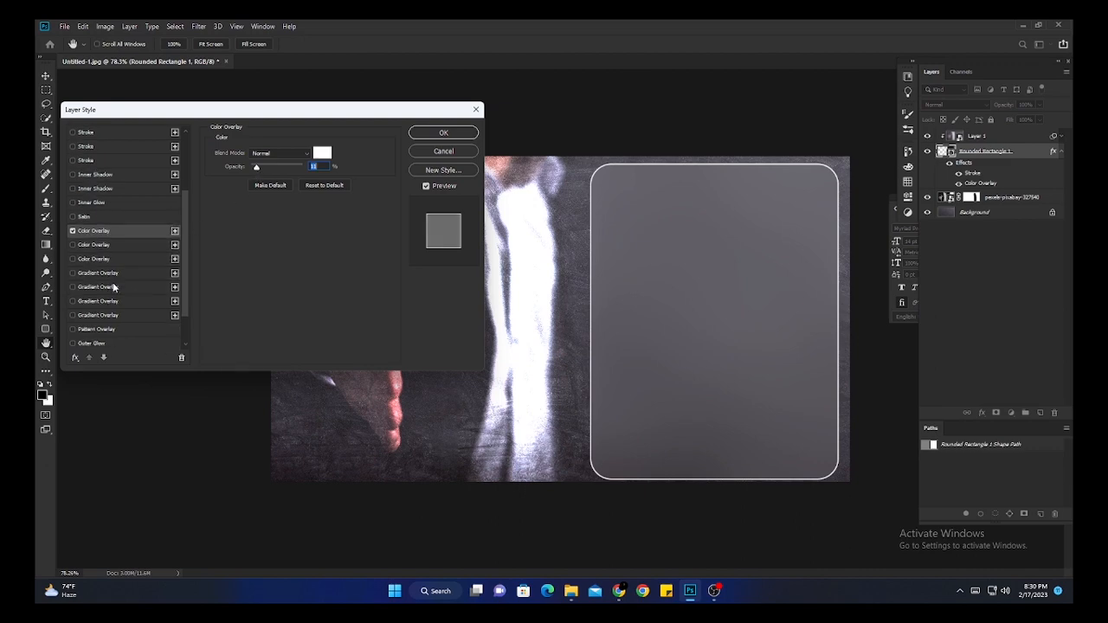
{"action": "left_click", "coordinate": [73, 274]}
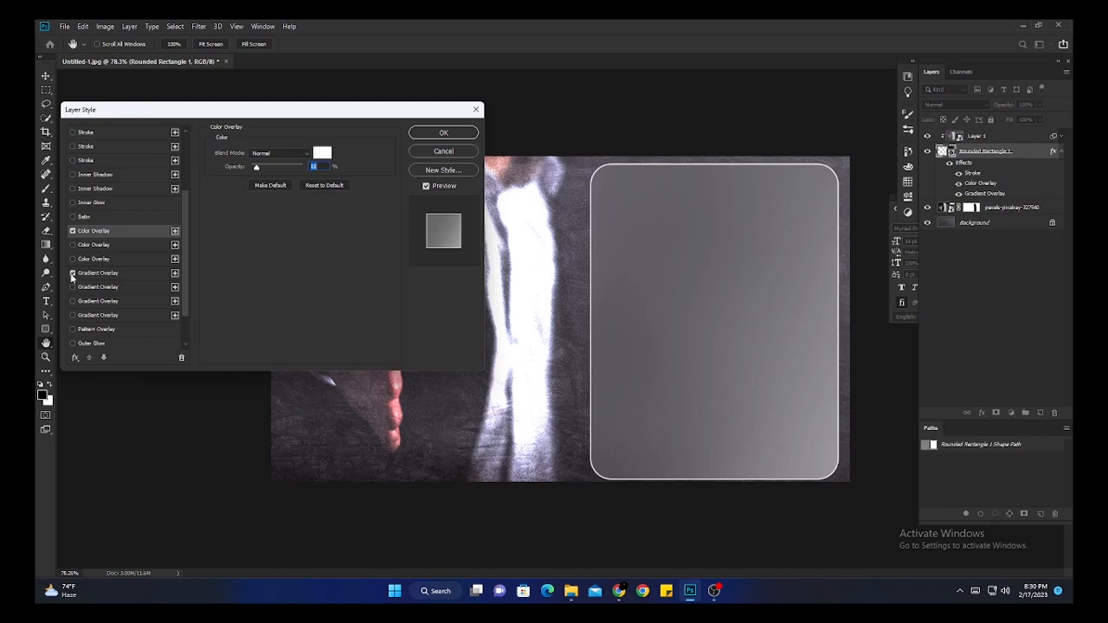
{"action": "left_click", "coordinate": [128, 273]}
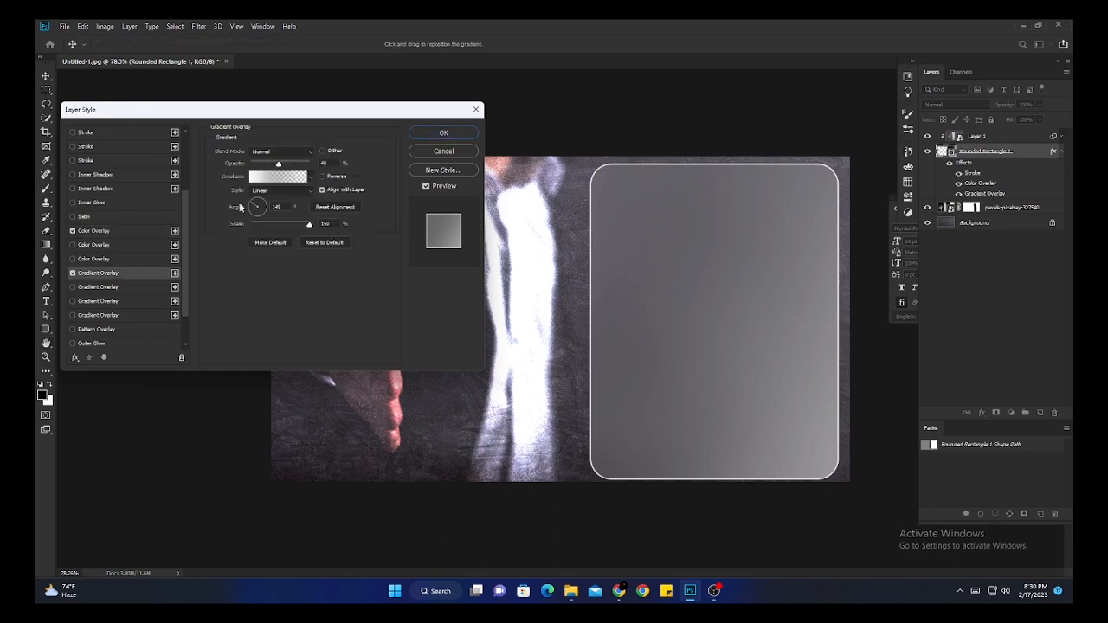
{"action": "left_click", "coordinate": [265, 184]}
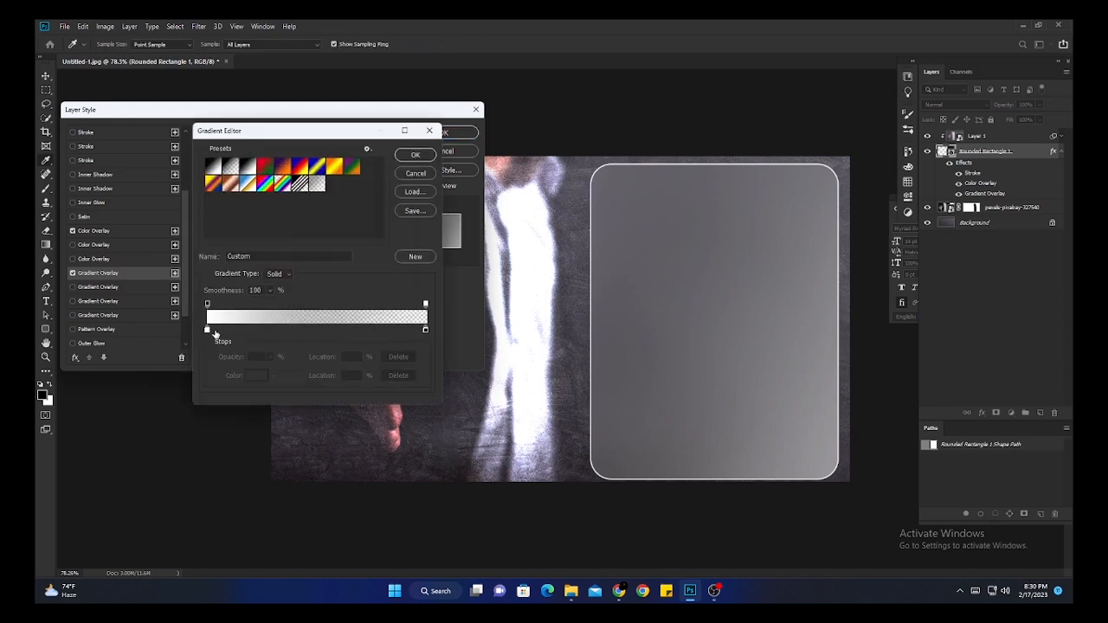
{"action": "left_click", "coordinate": [207, 330]}
{"action": "left_click", "coordinate": [232, 170]}
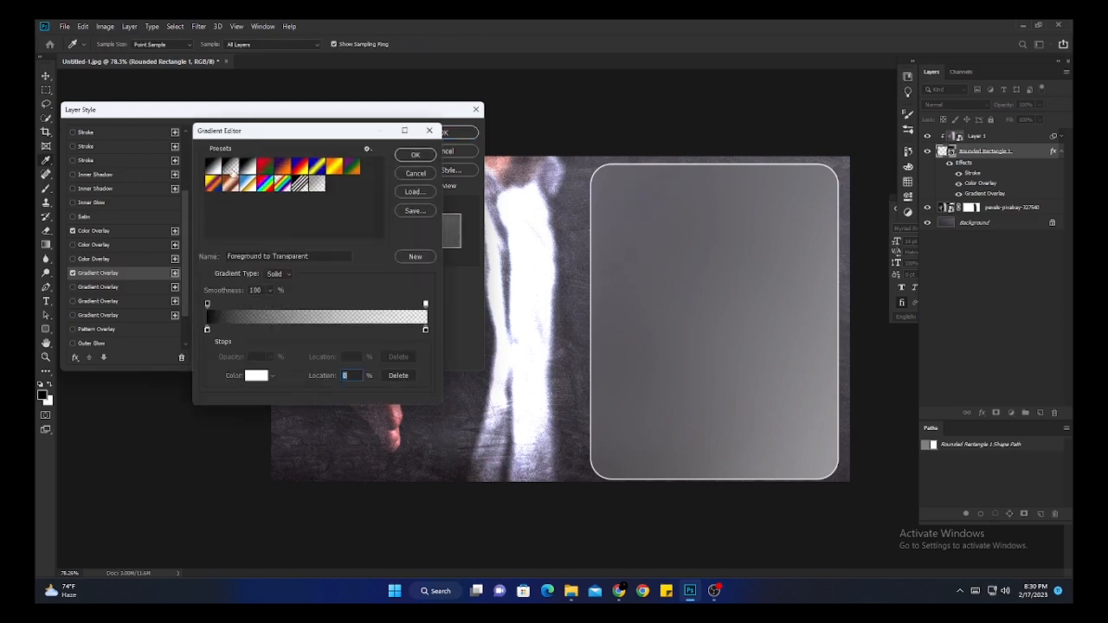
{"action": "left_click", "coordinate": [207, 330]}
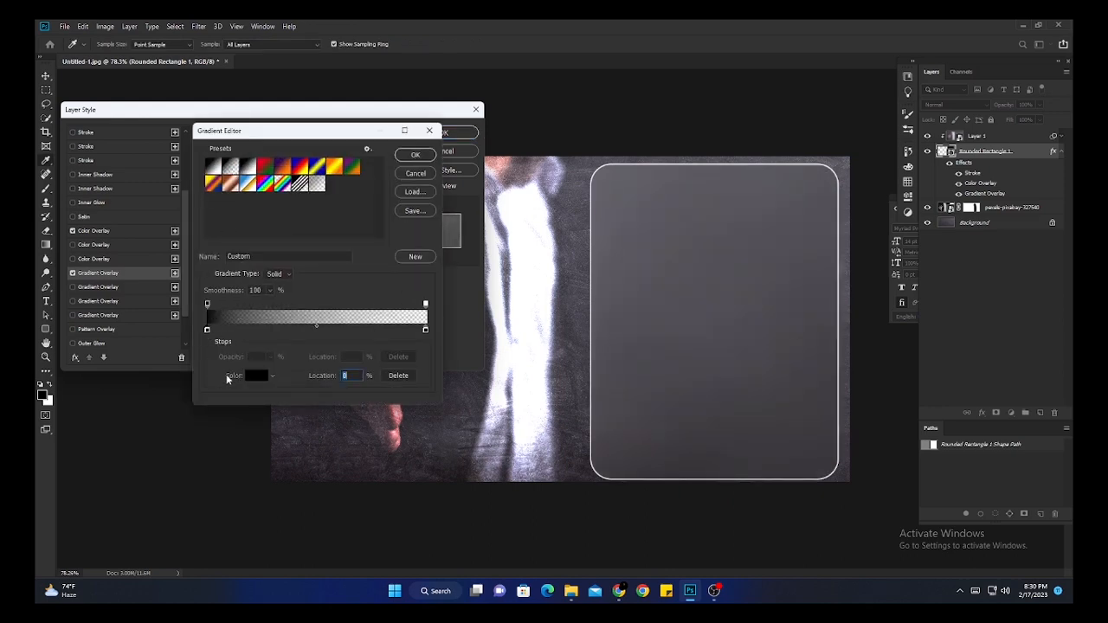
{"action": "left_click", "coordinate": [255, 377]}
{"action": "type", "text": "ffffff"}
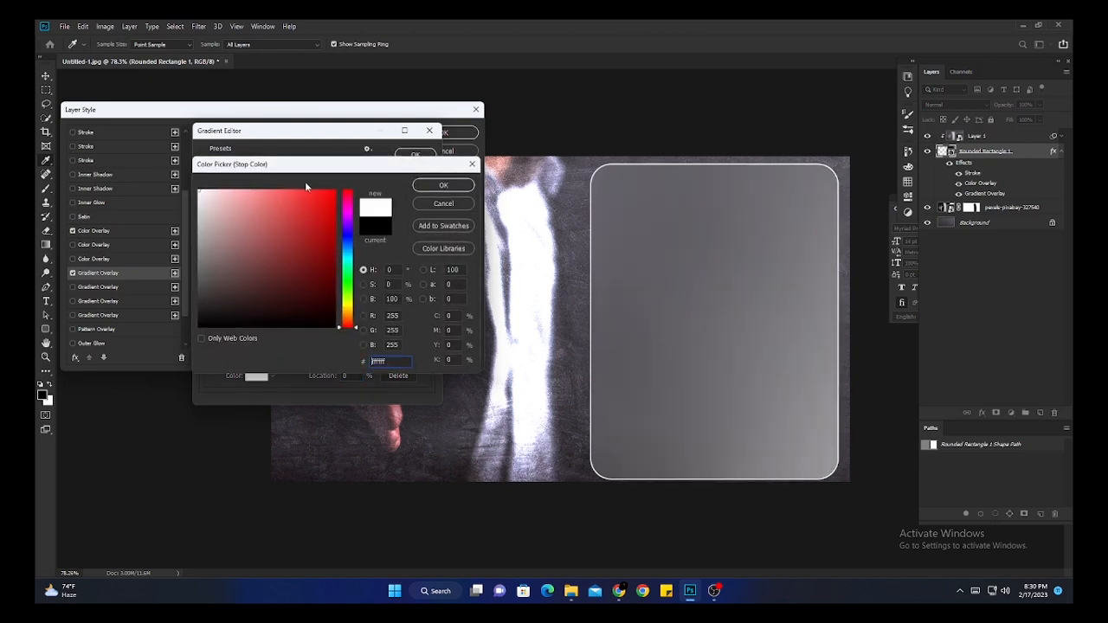
{"action": "left_click", "coordinate": [443, 186]}
{"action": "left_click", "coordinate": [415, 155]}
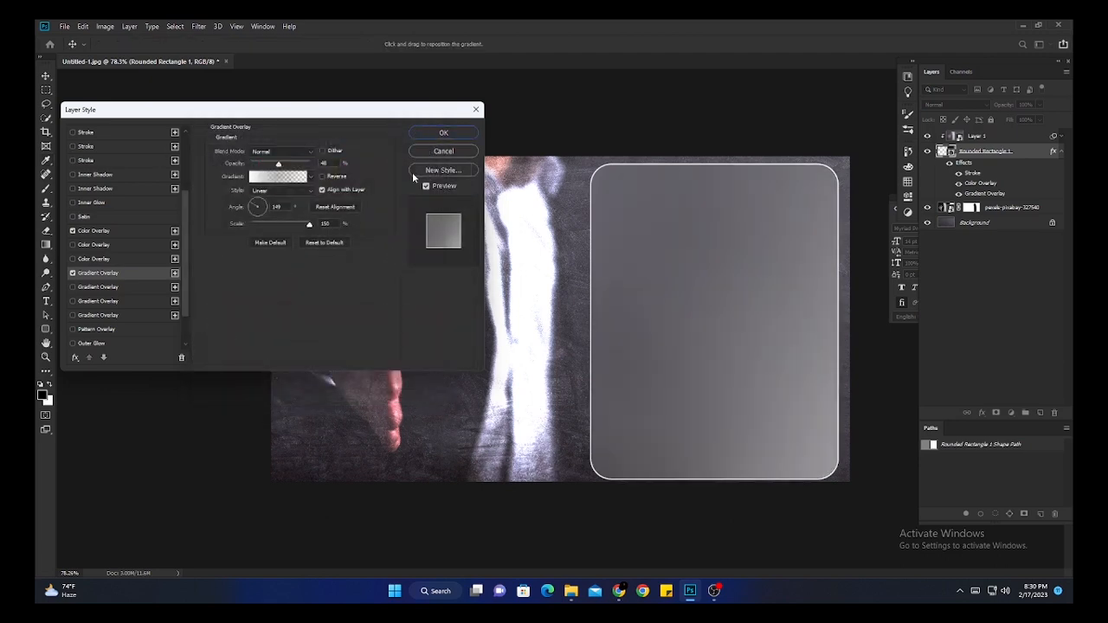
Set the gradient overlay's angle to 141°, its scale to 149% and its opacity to about 74%
{"action": "left_click", "coordinate": [259, 207]}
{"action": "key", "text": "shift+Tab"}
{"action": "type", "text": "100"}
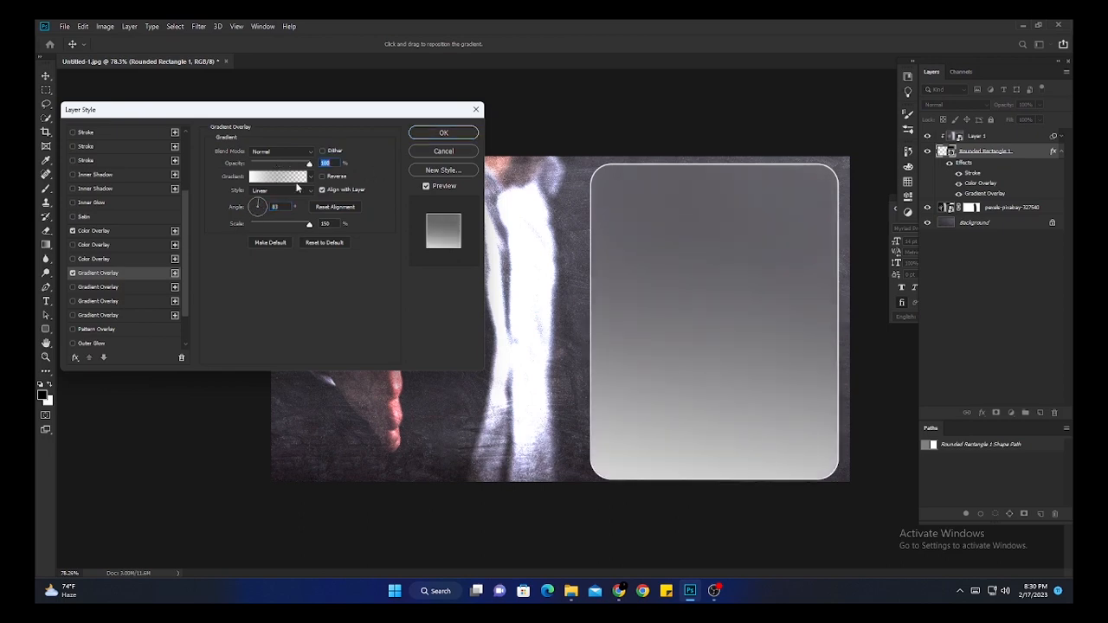
{"action": "left_click", "coordinate": [249, 205]}
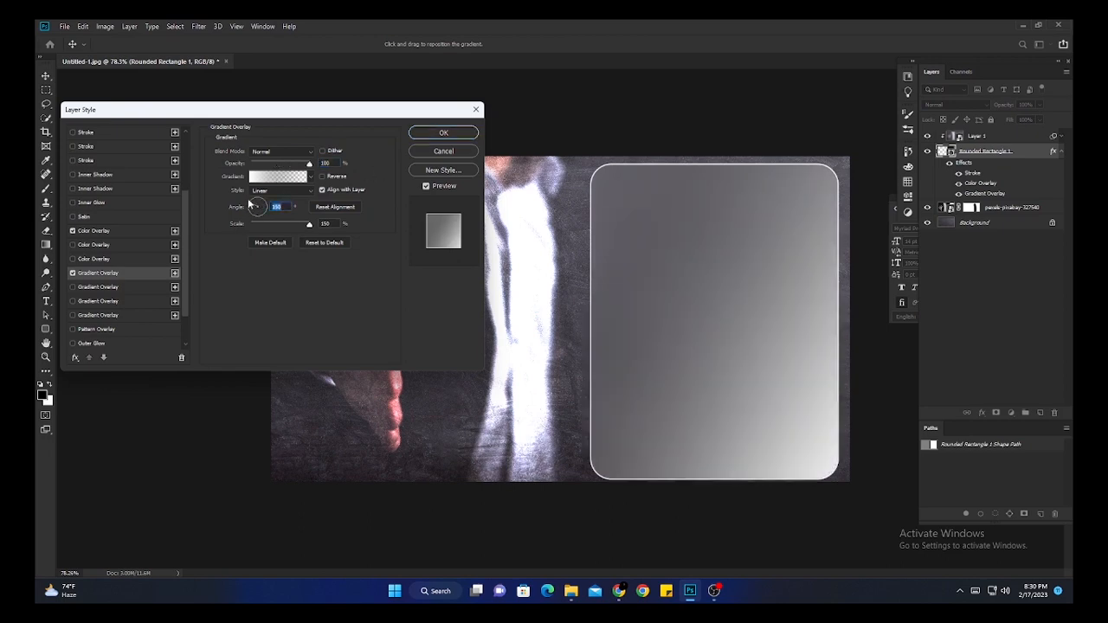
{"action": "left_click", "coordinate": [254, 204]}
{"action": "left_click", "coordinate": [255, 206]}
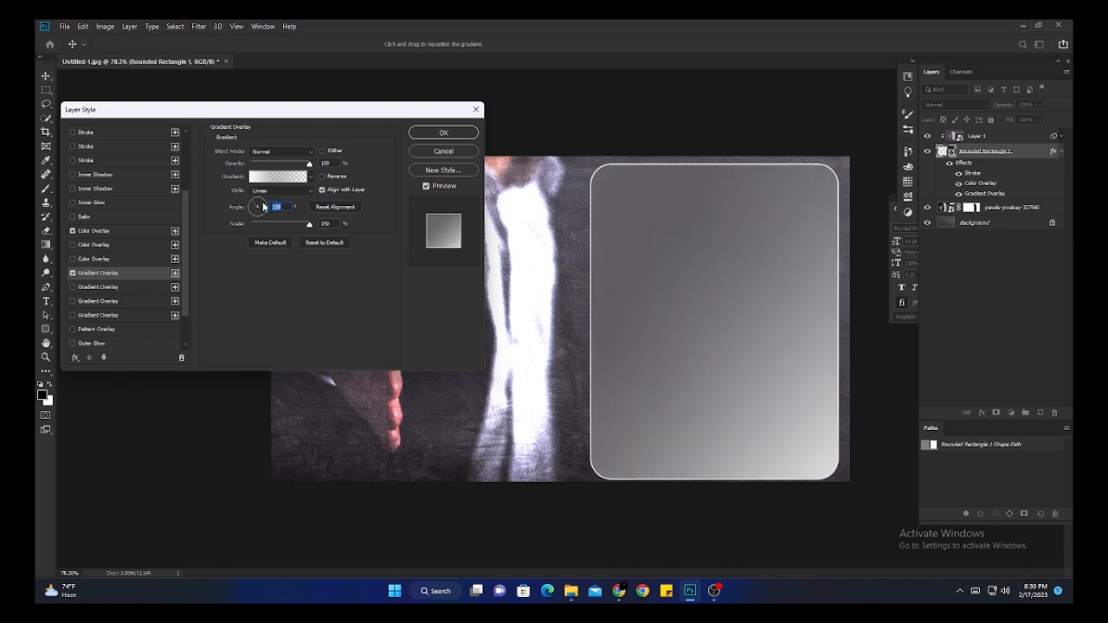
{"action": "left_click", "coordinate": [251, 206]}
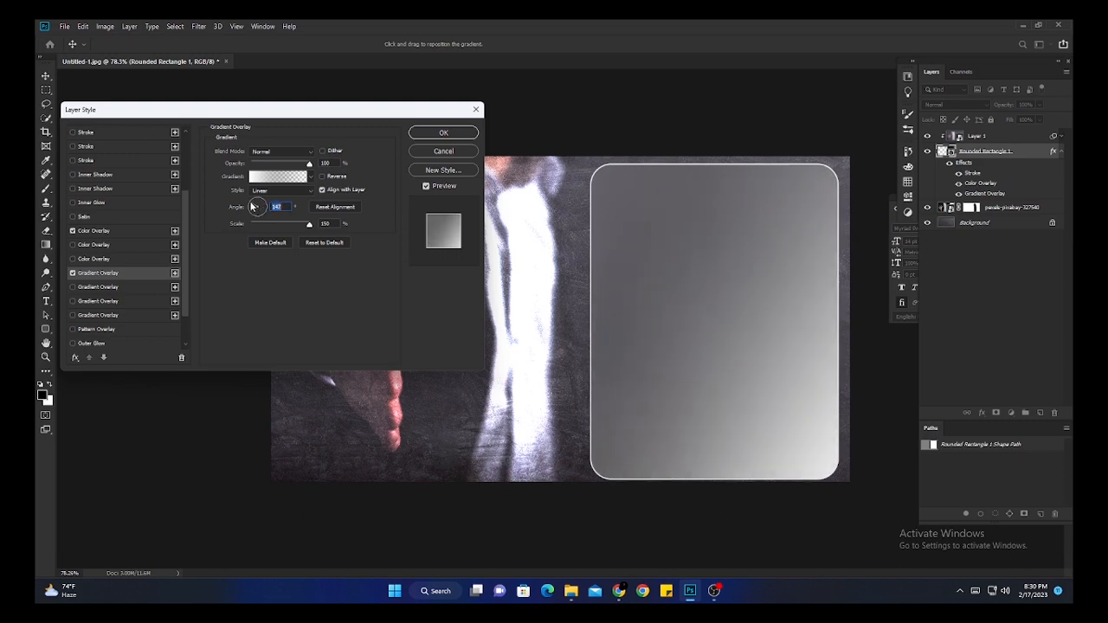
{"action": "left_click", "coordinate": [252, 205]}
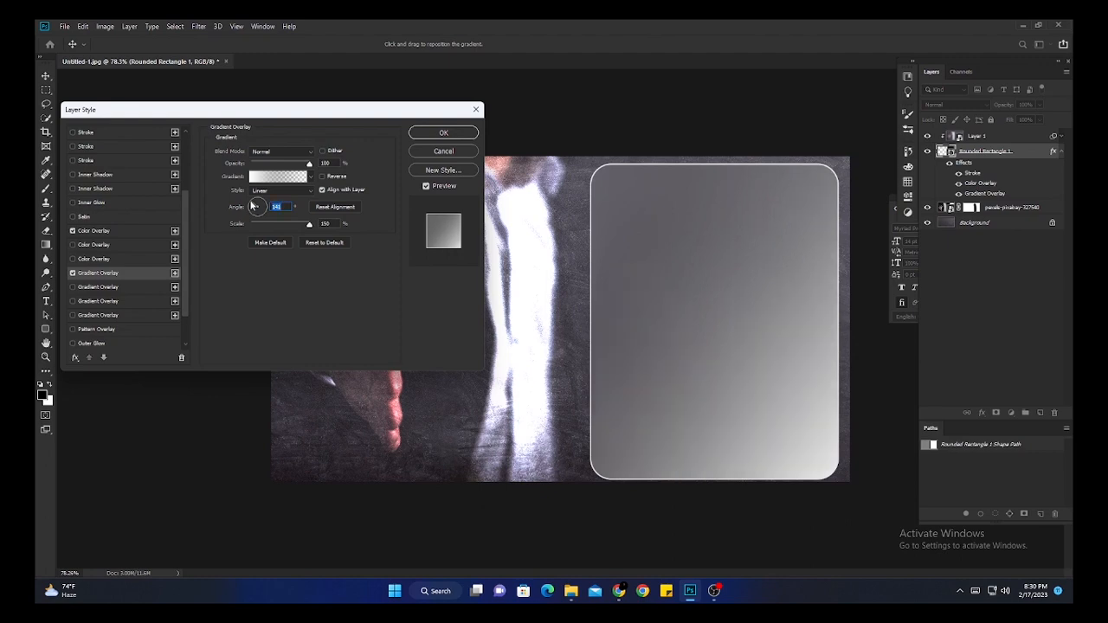
{"action": "mouse_move", "coordinate": [309, 226]}
{"action": "left_mouse_down"}
{"action": "mouse_move", "coordinate": [269, 227]}
{"action": "mouse_move", "coordinate": [310, 235]}
{"action": "left_mouse_up"}
{"action": "left_click_drag", "start_coordinate": [310, 164], "coordinate": [296, 171]}
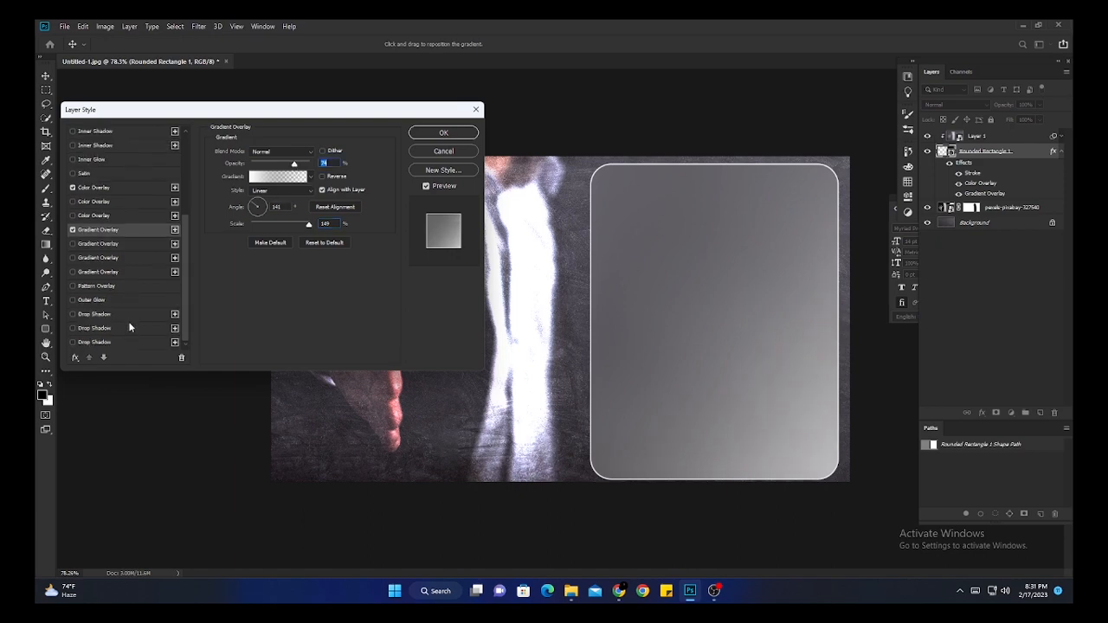
Add a drop shadow cast toward the panel's right side, slightly increase its distance and opacity, and apply the layer style
{"action": "left_click", "coordinate": [74, 328]}
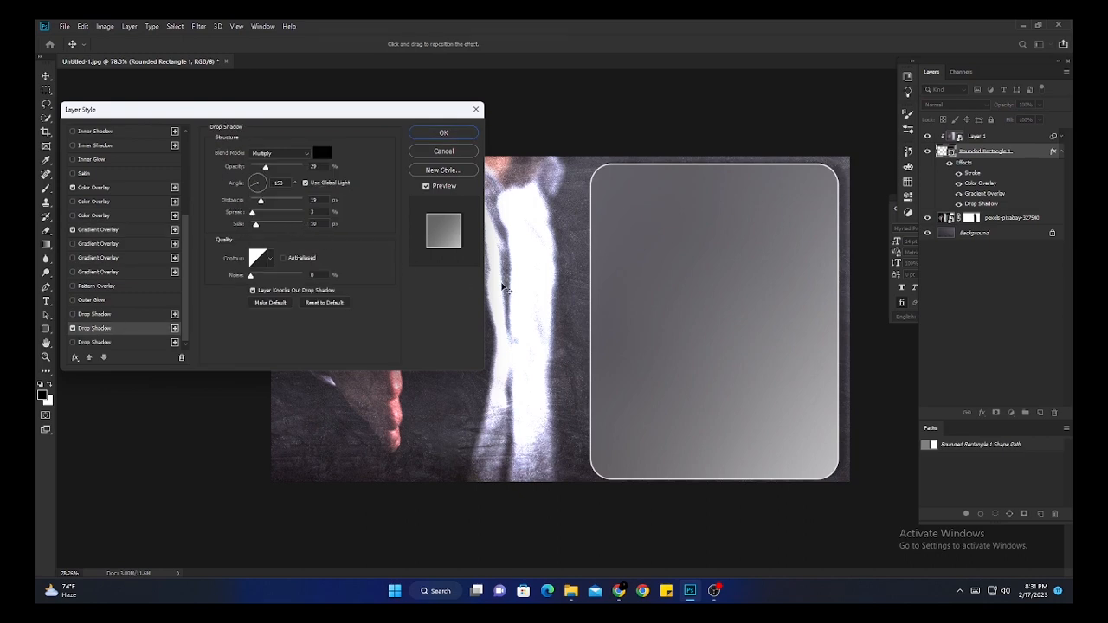
{"action": "left_click", "coordinate": [257, 189]}
{"action": "left_click_drag", "start_coordinate": [256, 189], "coordinate": [252, 186]}
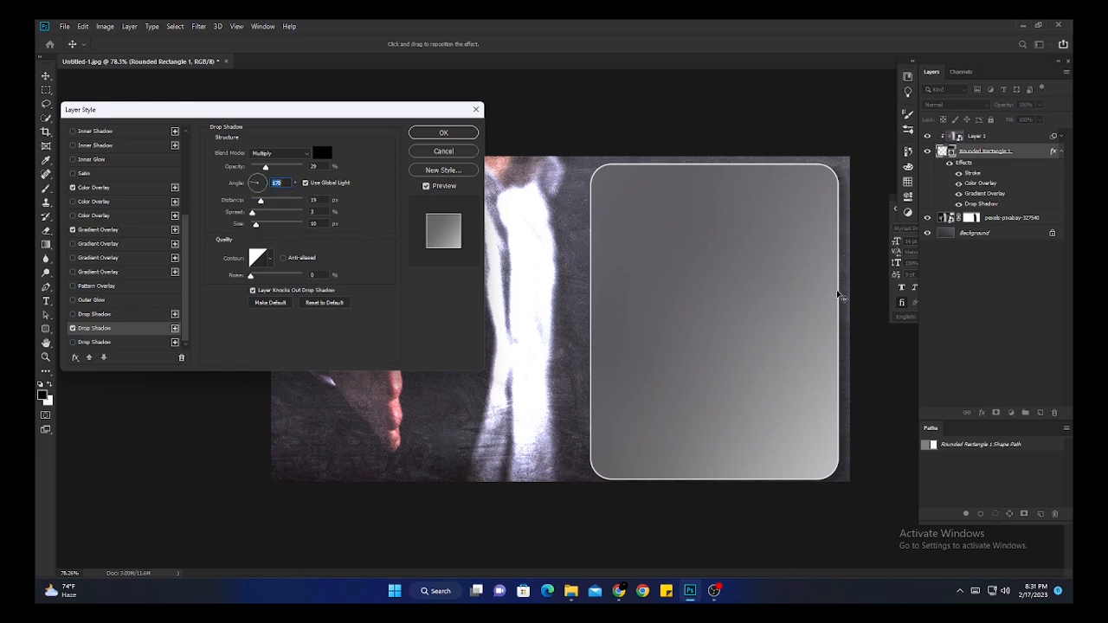
{"action": "left_click_drag", "start_coordinate": [260, 200], "coordinate": [262, 204]}
{"action": "mouse_move", "coordinate": [266, 167]}
{"action": "left_mouse_down"}
{"action": "mouse_move", "coordinate": [283, 168]}
{"action": "mouse_move", "coordinate": [269, 170]}
{"action": "left_mouse_up"}
{"action": "left_click", "coordinate": [449, 134]}
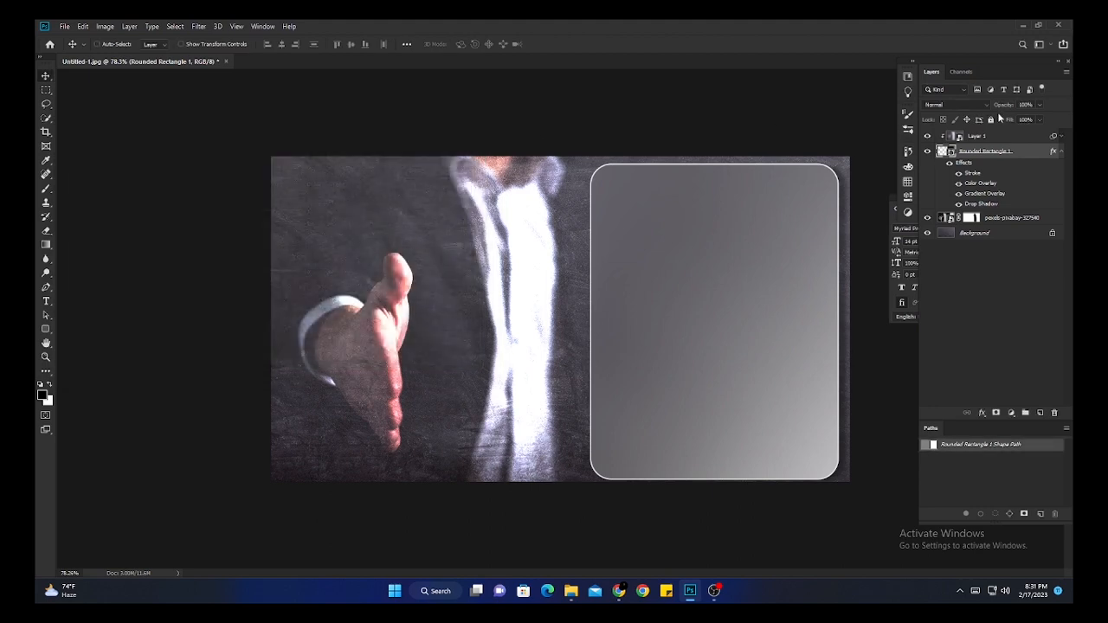
Collapse the rounded rectangle's effects list and compare the image with the panel hidden and shown
{"action": "left_click", "coordinate": [1062, 151]}
{"action": "left_click", "coordinate": [927, 151]}
{"action": "left_click", "coordinate": [928, 152]}
{"action": "left_click", "coordinate": [927, 153]}
{"action": "left_click", "coordinate": [928, 152]}
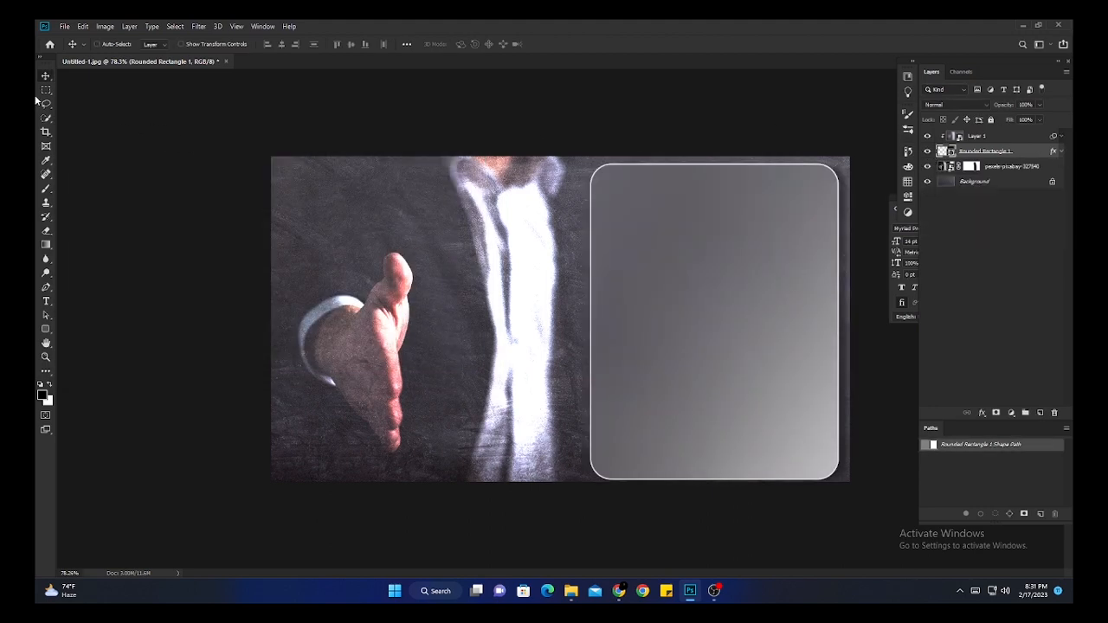
Shift the rounded rectangle slightly upward to center it vertically on the canvas
{"action": "mouse_move", "coordinate": [776, 351]}
{"action": "left_mouse_down"}
{"action": "mouse_move", "coordinate": [549, 341]}
{"action": "mouse_move", "coordinate": [561, 353]}
{"action": "mouse_move", "coordinate": [762, 347]}
{"action": "left_mouse_up"}
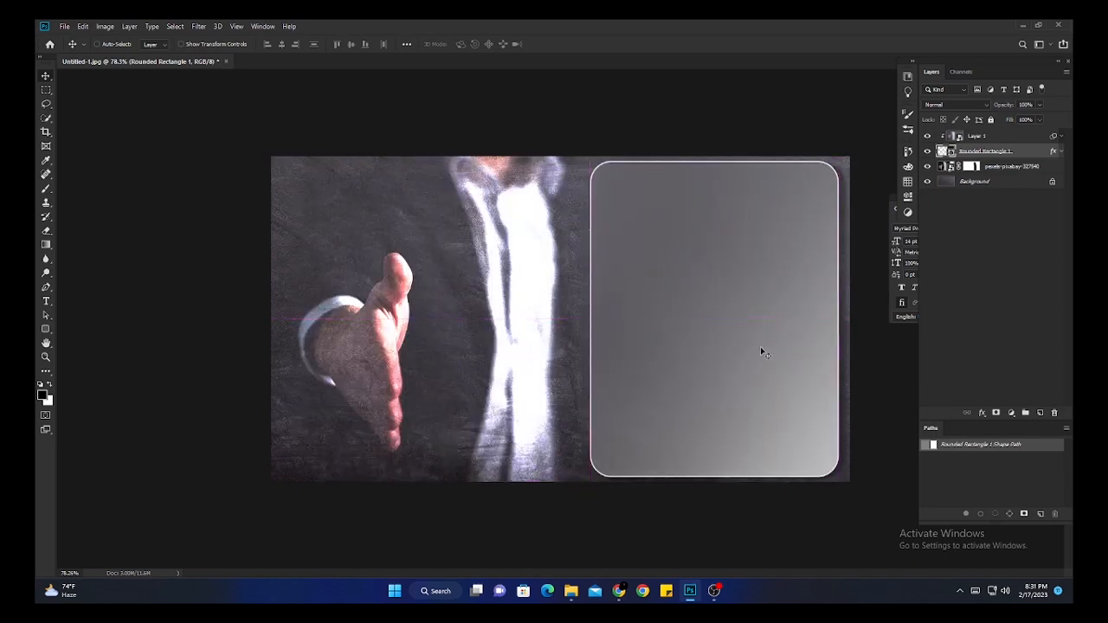
{"action": "scroll", "coordinate": [759, 341], "scroll_direction": "down", "scroll_amount": 2}
{"action": "scroll", "coordinate": [750, 347], "scroll_direction": "up", "scroll_amount": 3}
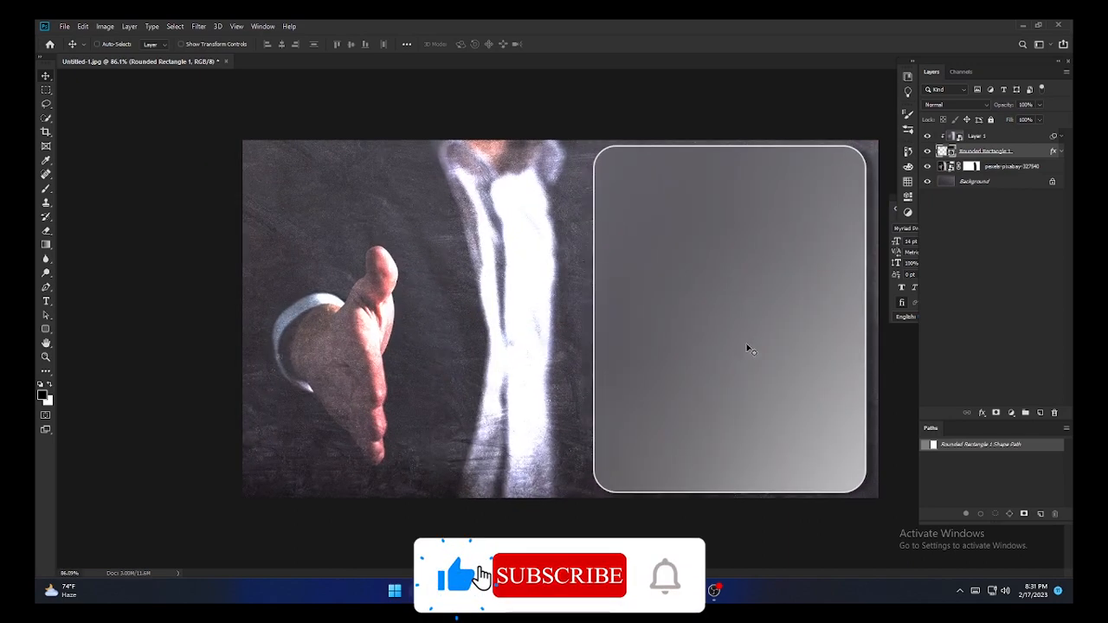
{"action": "scroll", "coordinate": [750, 346], "scroll_direction": "down", "scroll_amount": 1}
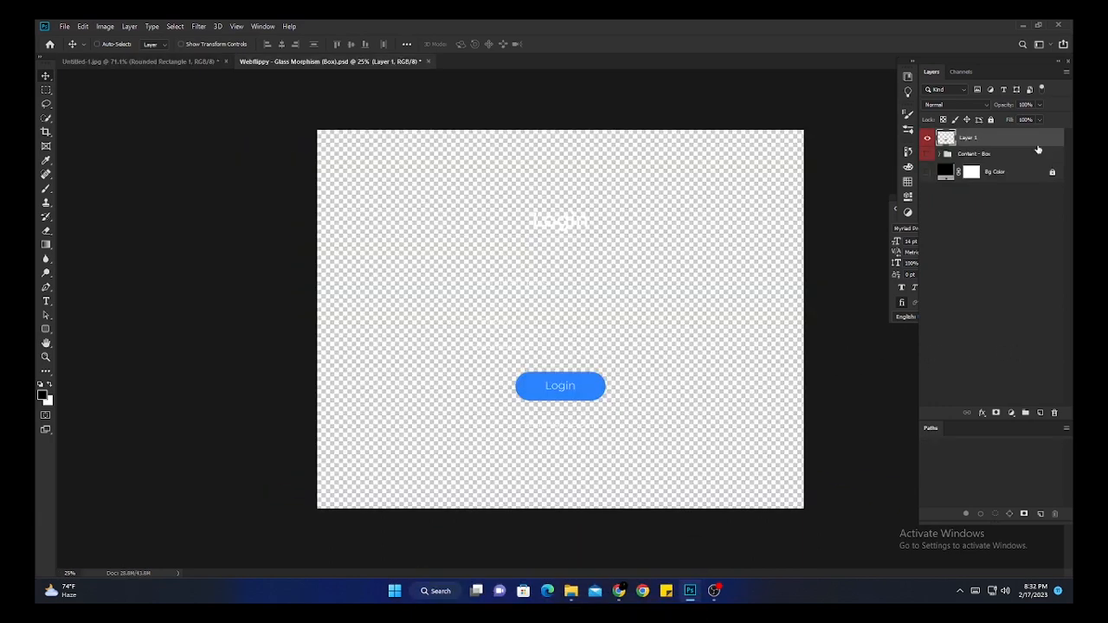
Copy the login form layer from the Webflippy - Glass Morphism (Box).psd document into Untitled-1.jpg
{"action": "left_click_drag", "start_coordinate": [1030, 144], "coordinate": [634, 135]}
{"action": "left_click_drag", "start_coordinate": [728, 137], "coordinate": [725, 280]}
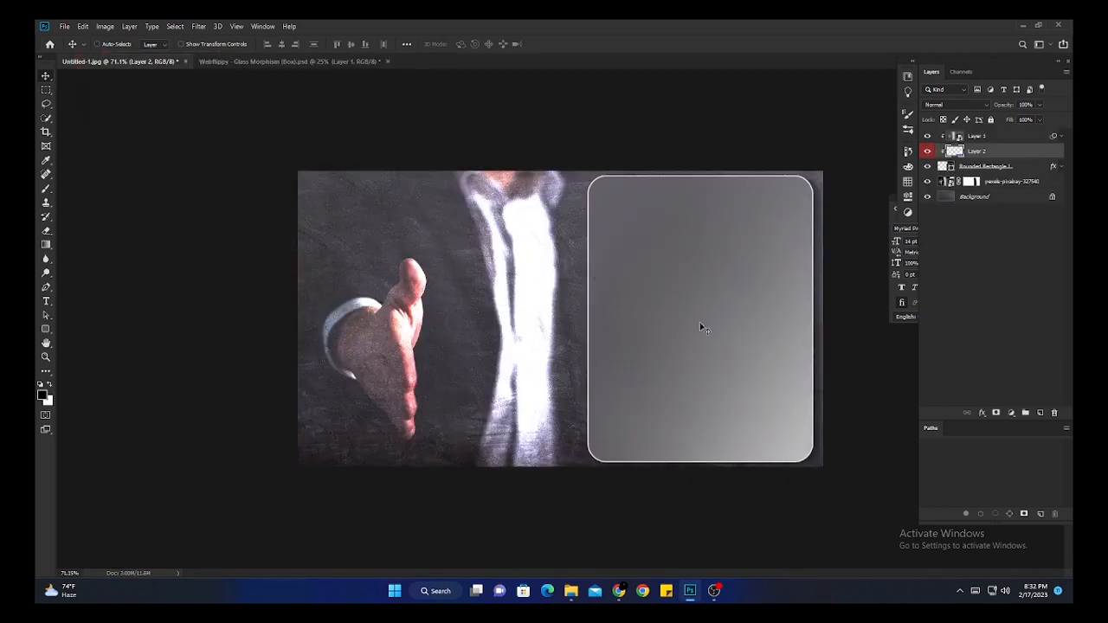
{"action": "key", "text": "ctrl"}
Release the login form layer from the clipping mask and place it at the top of the layer stack
{"action": "right_click", "coordinate": [1021, 153]}
{"action": "left_click", "coordinate": [918, 328]}
{"action": "mouse_move", "coordinate": [1013, 154]}
{"action": "left_mouse_down"}
{"action": "mouse_move", "coordinate": [1011, 131]}
{"action": "mouse_move", "coordinate": [1010, 152]}
{"action": "left_mouse_up"}
{"action": "left_click", "coordinate": [1009, 154]}
{"action": "right_click", "coordinate": [1004, 158]}
{"action": "left_click", "coordinate": [901, 353]}
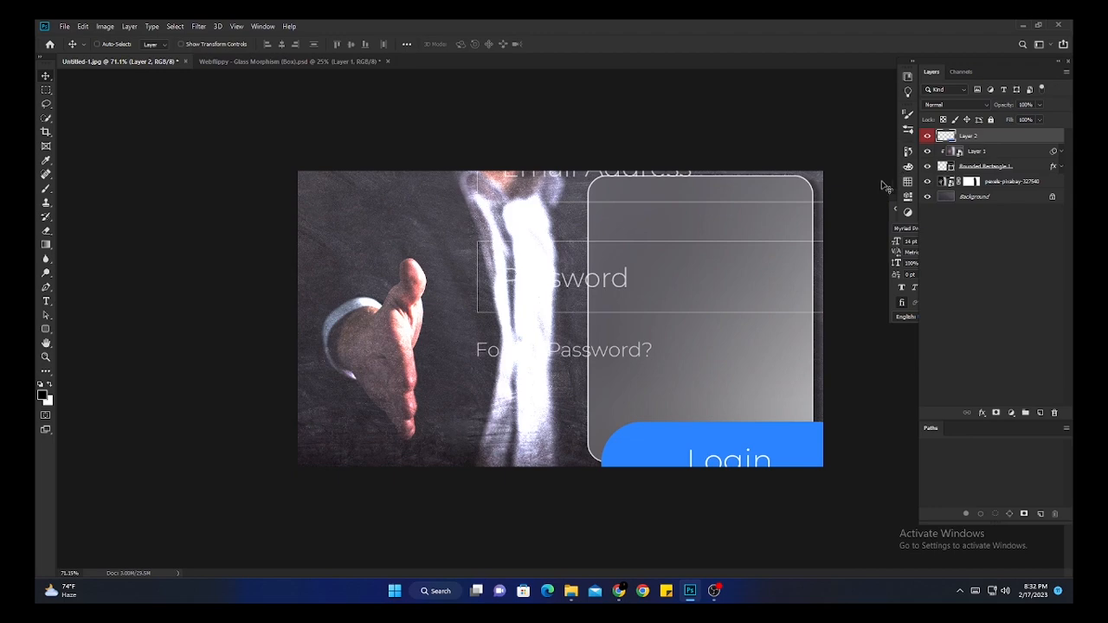
Scale the login form layer to 47% with Free Transform and move it over the rounded glass panel
{"action": "key", "text": "ctrl+t"}
{"action": "scroll", "coordinate": [546, 161], "scroll_direction": "down", "scroll_amount": 5}
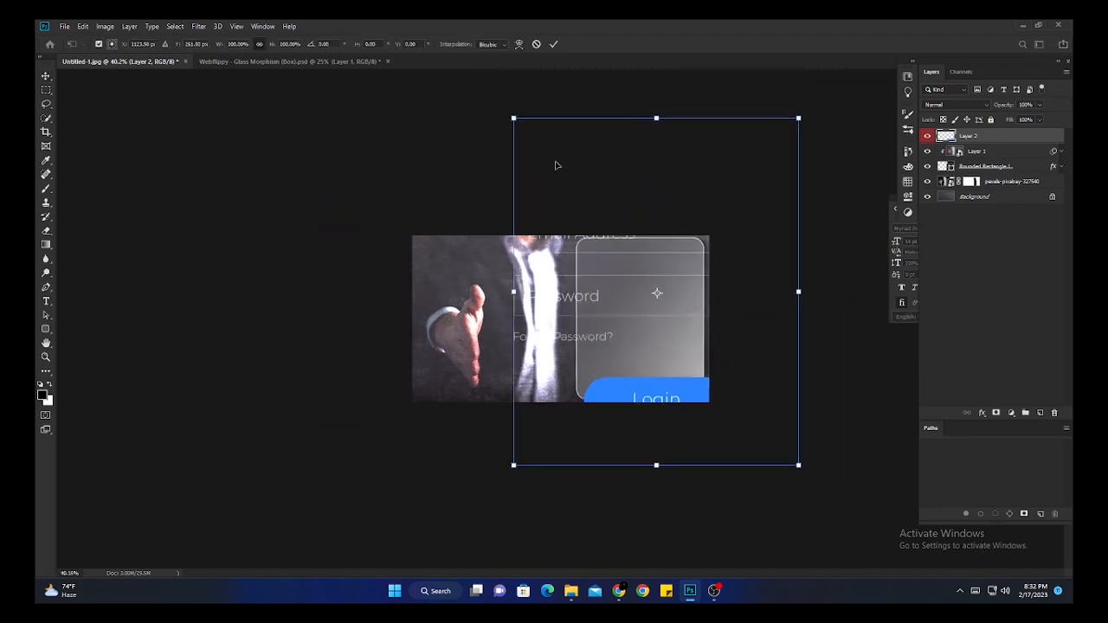
{"action": "left_click_drag", "start_coordinate": [271, 45], "coordinate": [238, 50]}
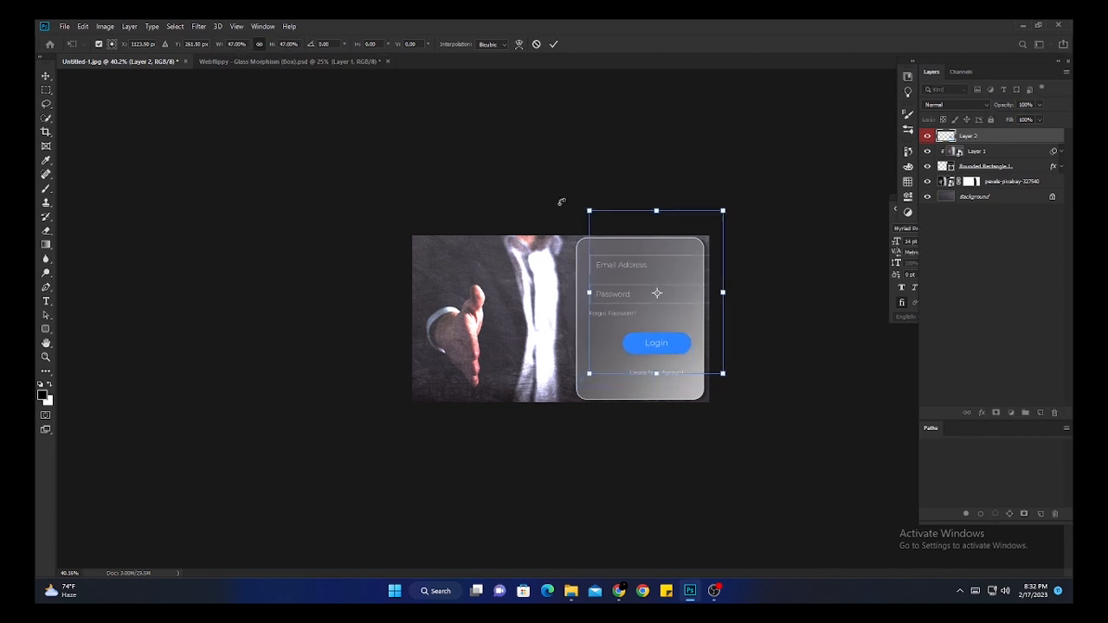
{"action": "left_click_drag", "start_coordinate": [663, 275], "coordinate": [650, 285]}
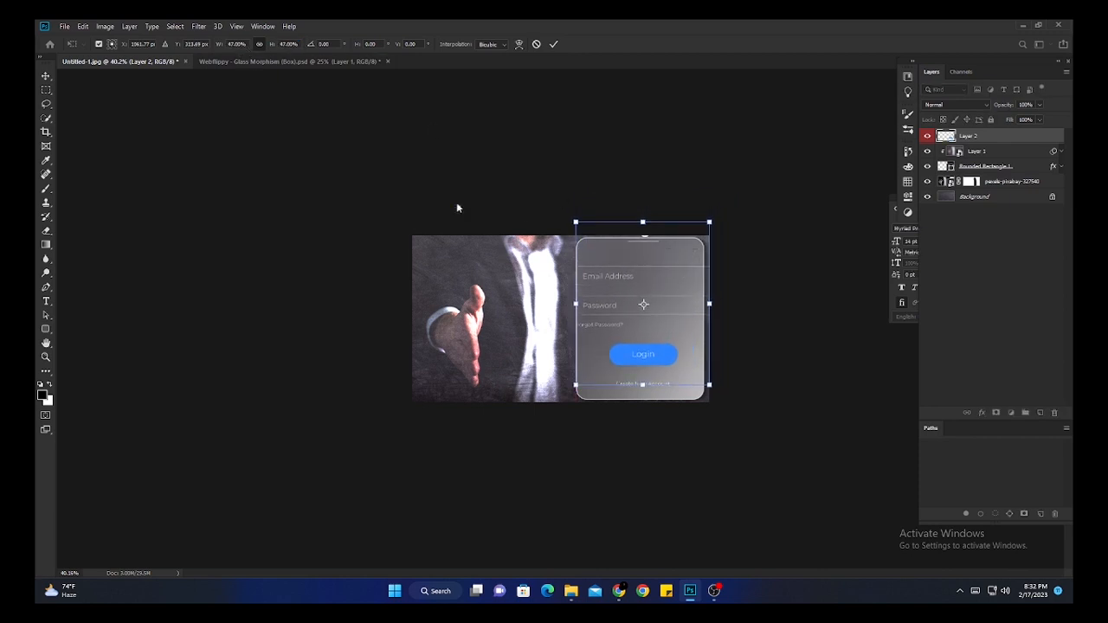
Resize the login form to 43%, nudge it down to fit inside the rounded panel, and apply the transform
{"action": "left_click_drag", "start_coordinate": [271, 46], "coordinate": [266, 47]}
{"action": "left_click_drag", "start_coordinate": [669, 263], "coordinate": [645, 248]}
{"action": "left_click", "coordinate": [275, 45]}
{"action": "type", "text": "41"}
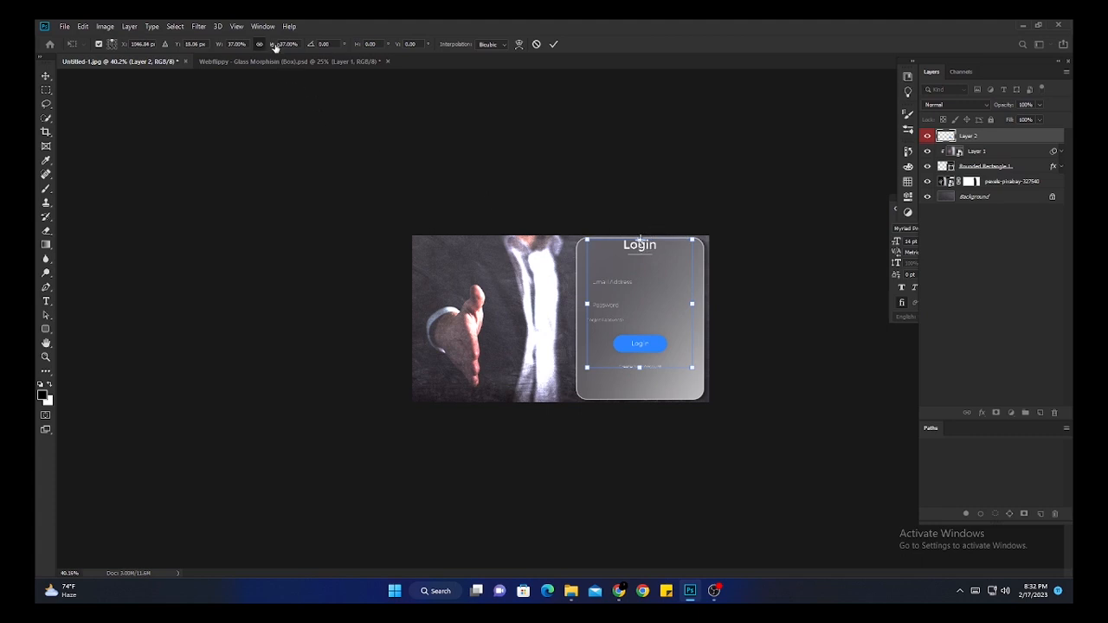
{"action": "key", "text": "Return"}
{"action": "key", "text": "Up"}
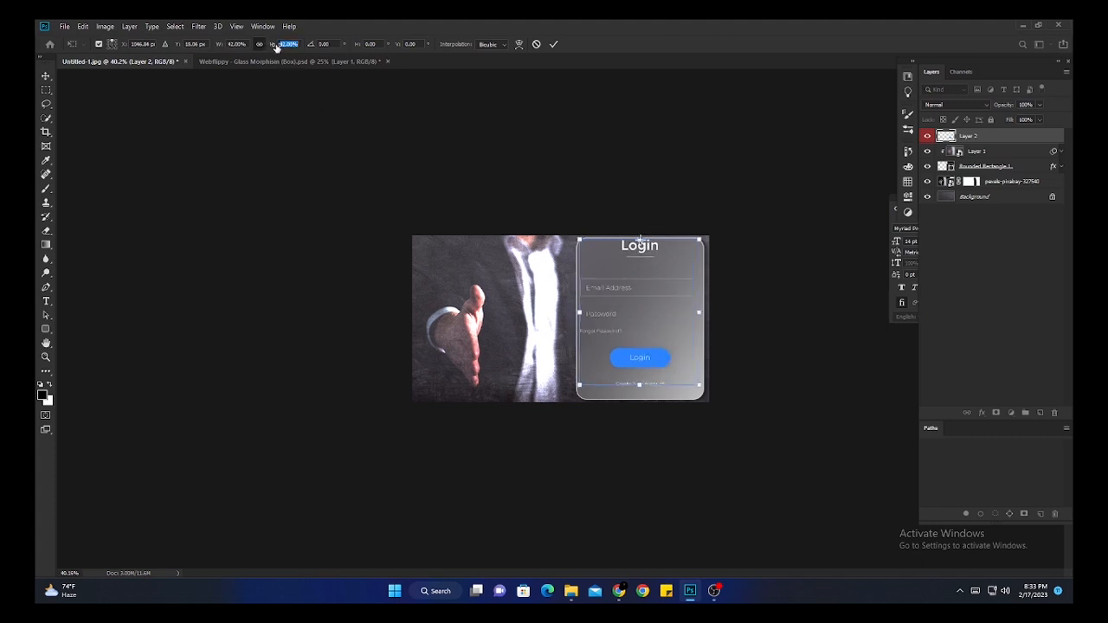
{"action": "key", "text": "Up"}
{"action": "left_click", "coordinate": [392, 86]}
{"action": "key", "text": "Down"}
{"action": "key", "text": "Down"}
{"action": "key", "text": "Down"}
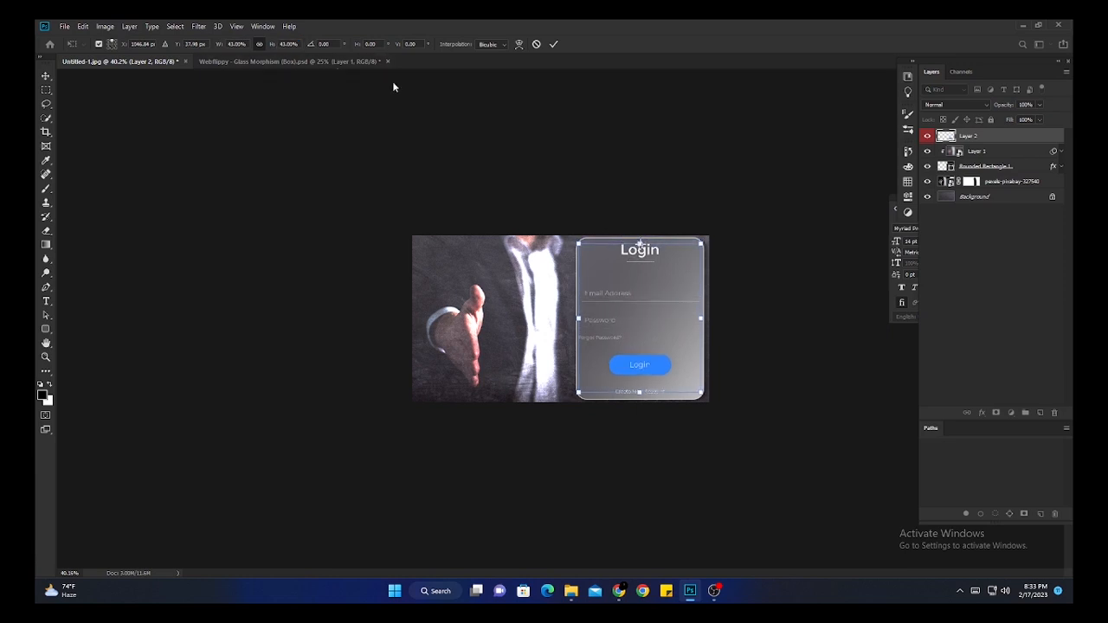
{"action": "key", "text": "Return"}
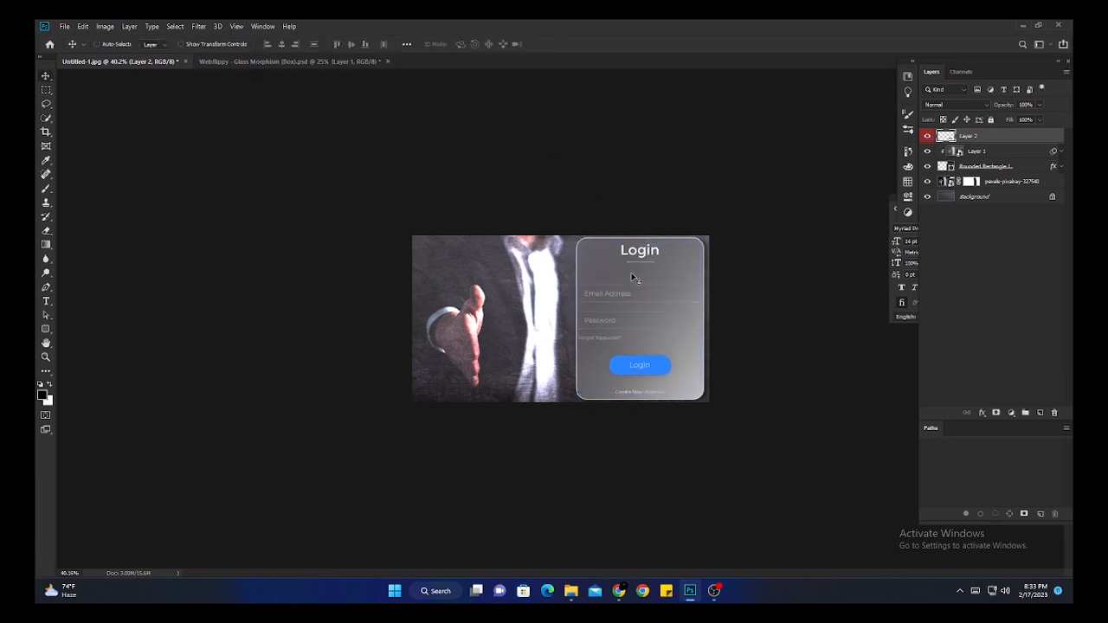
Lower the rounded rectangle's Gradient Overlay to 26% opacity and 107% scale
{"action": "scroll", "coordinate": [633, 277], "scroll_direction": "up", "scroll_amount": 4}
{"action": "scroll", "coordinate": [643, 280], "scroll_direction": "down", "scroll_amount": 2}
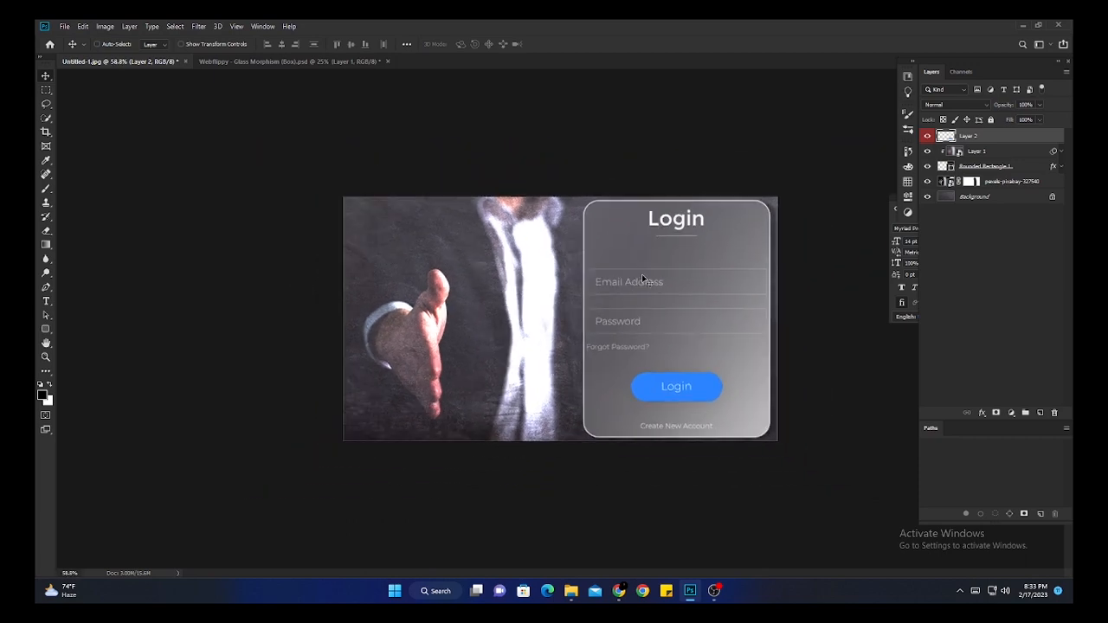
{"action": "scroll", "coordinate": [872, 279], "scroll_direction": "down", "scroll_amount": 1}
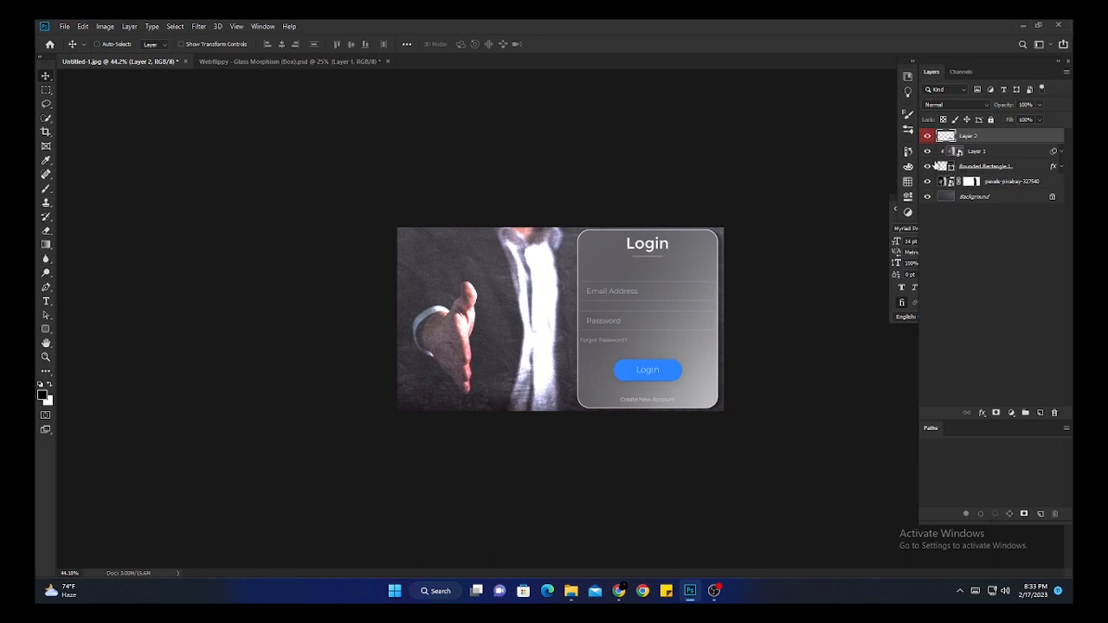
{"action": "left_click", "coordinate": [1061, 167]}
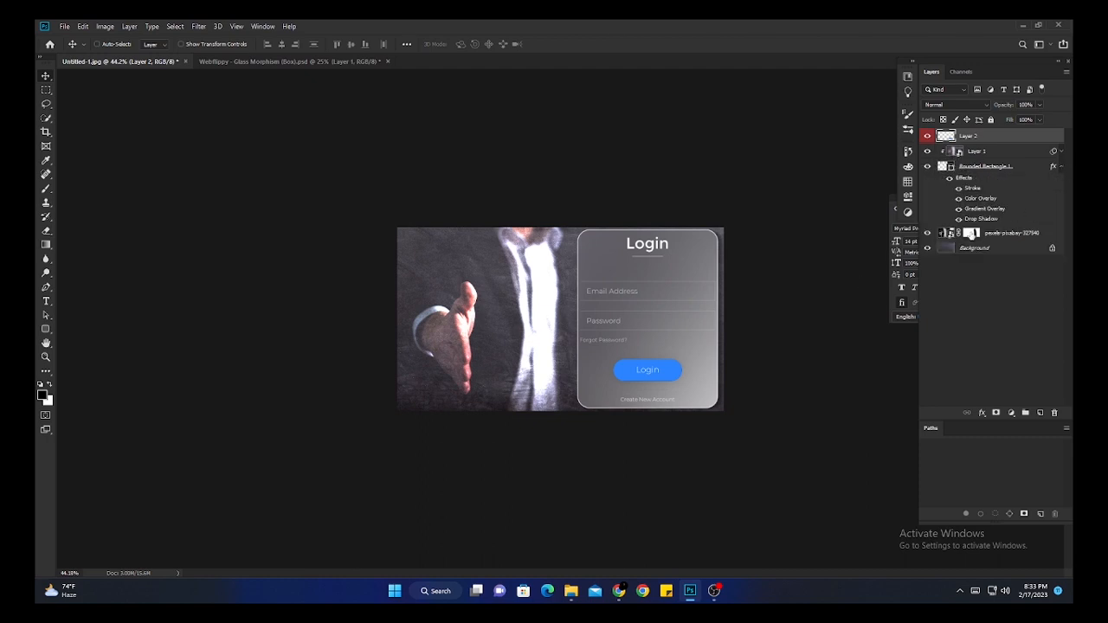
{"action": "double_click", "coordinate": [994, 211]}
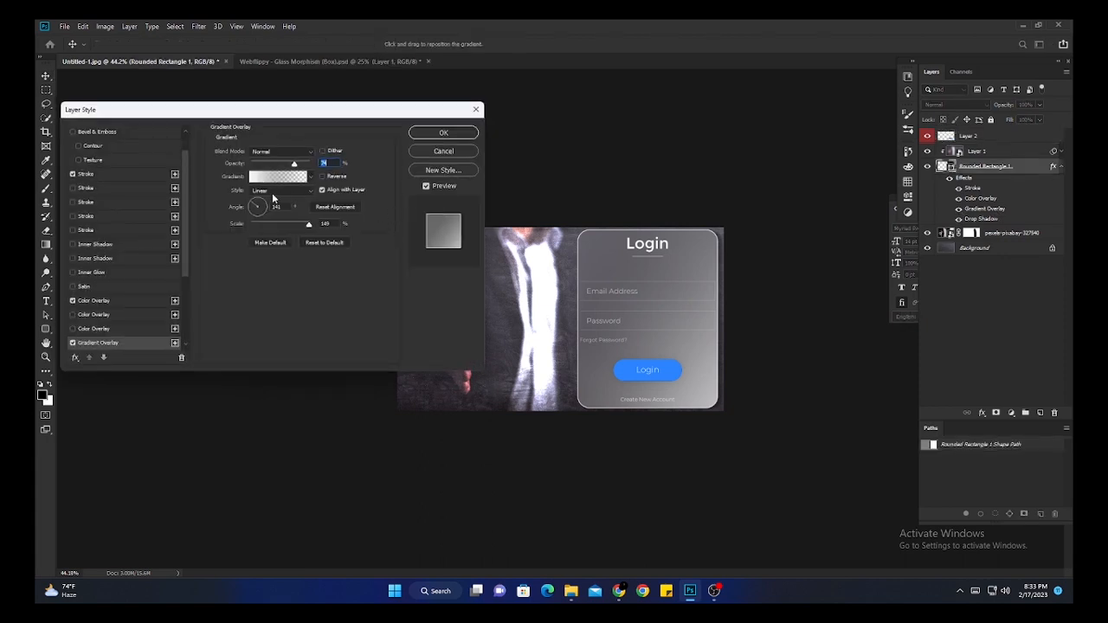
{"action": "left_click_drag", "start_coordinate": [293, 164], "coordinate": [268, 175]}
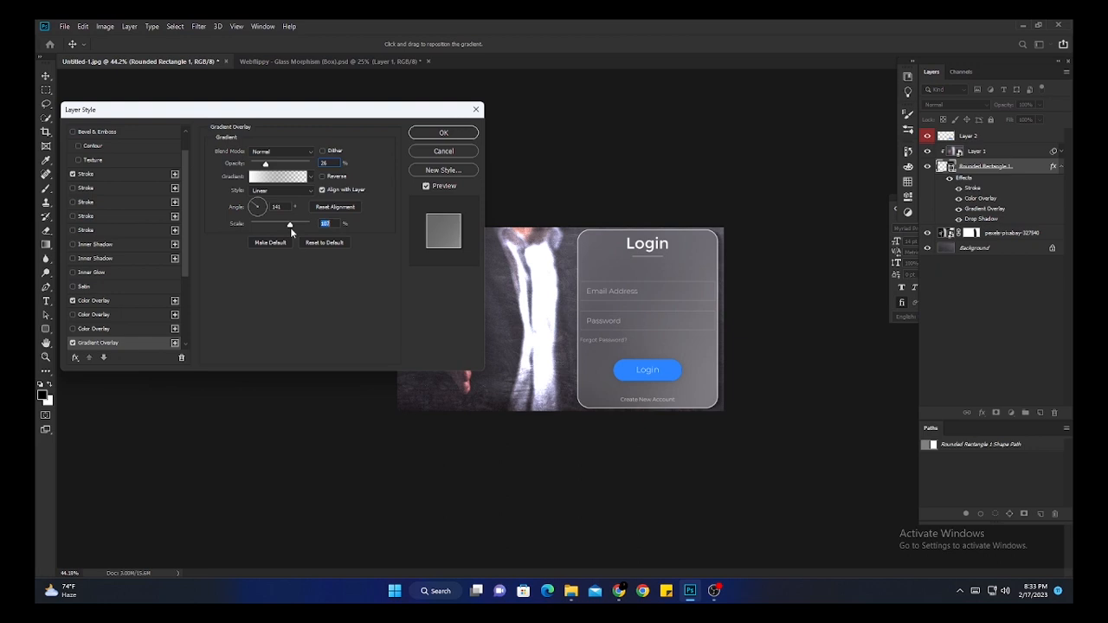
{"action": "left_click", "coordinate": [444, 135]}
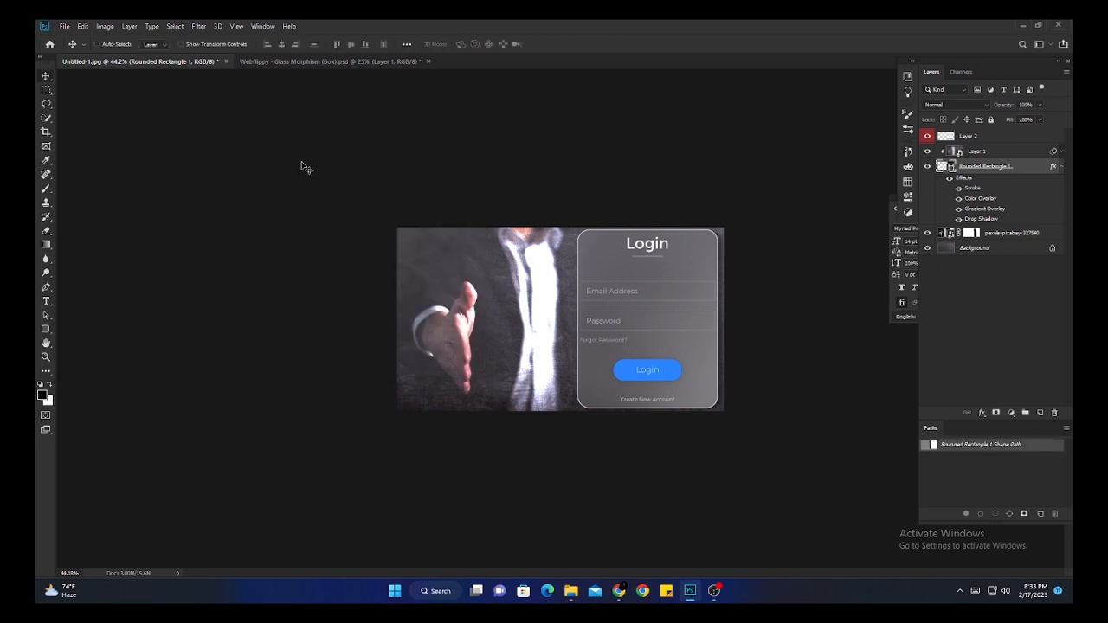
Show Layer 1's smart filters, collapse the rounded rectangle's effects, and compare the design with the panel hidden and shown
{"action": "left_click", "coordinate": [1061, 153]}
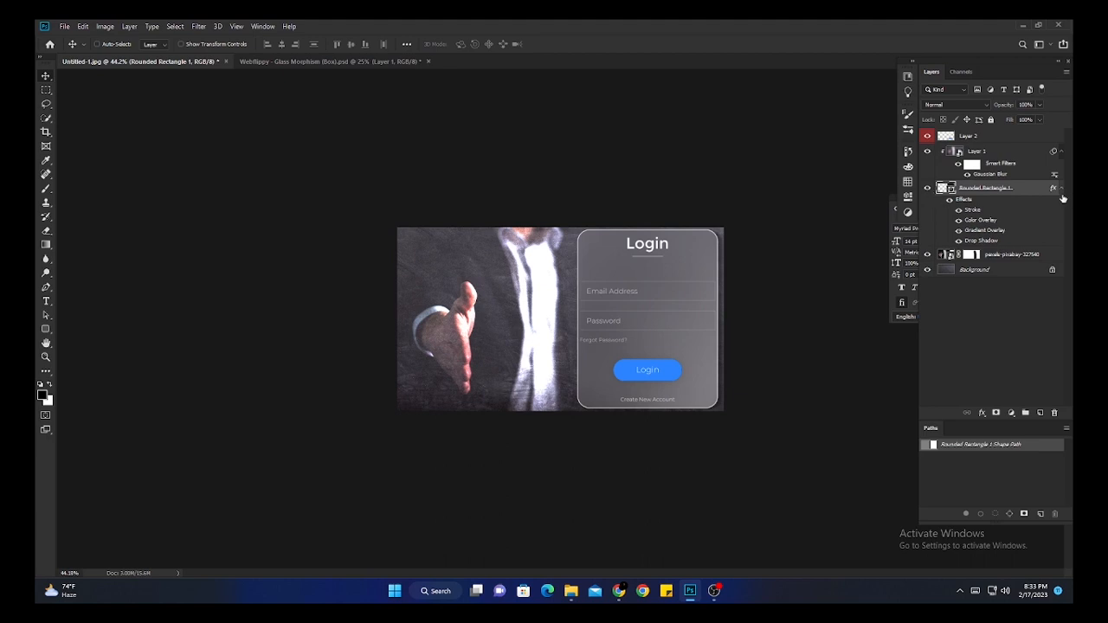
{"action": "left_click", "coordinate": [1062, 188]}
{"action": "left_click", "coordinate": [927, 188]}
{"action": "left_click", "coordinate": [927, 188]}
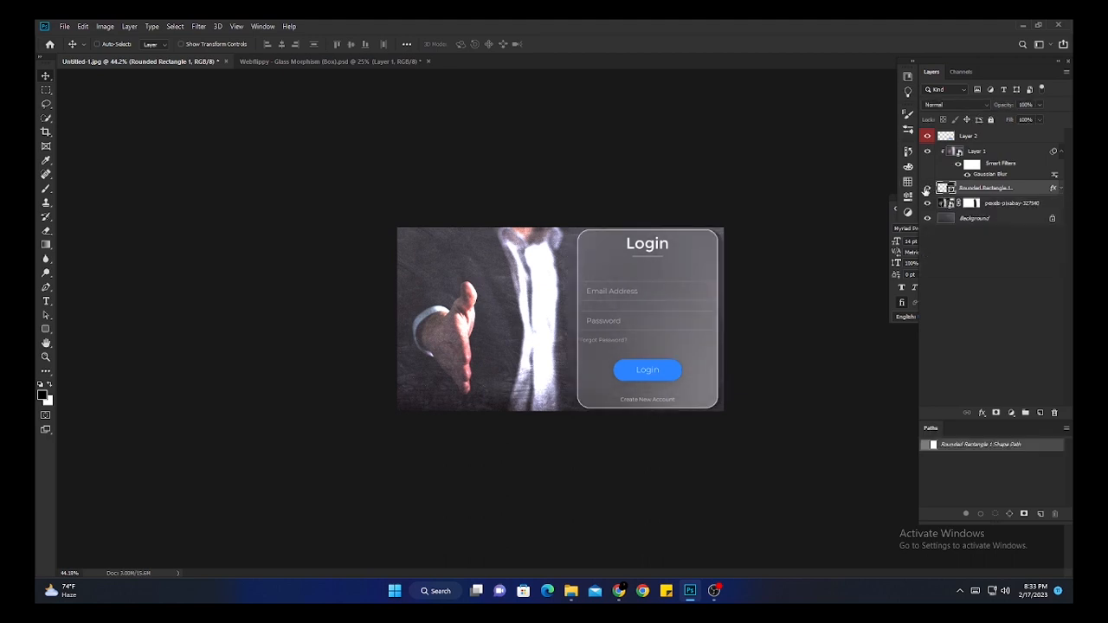
Add the three-line heading "Let's go Freelancing Together" above the login form layer, placed over the handshake photo
{"action": "left_click", "coordinate": [1001, 137]}
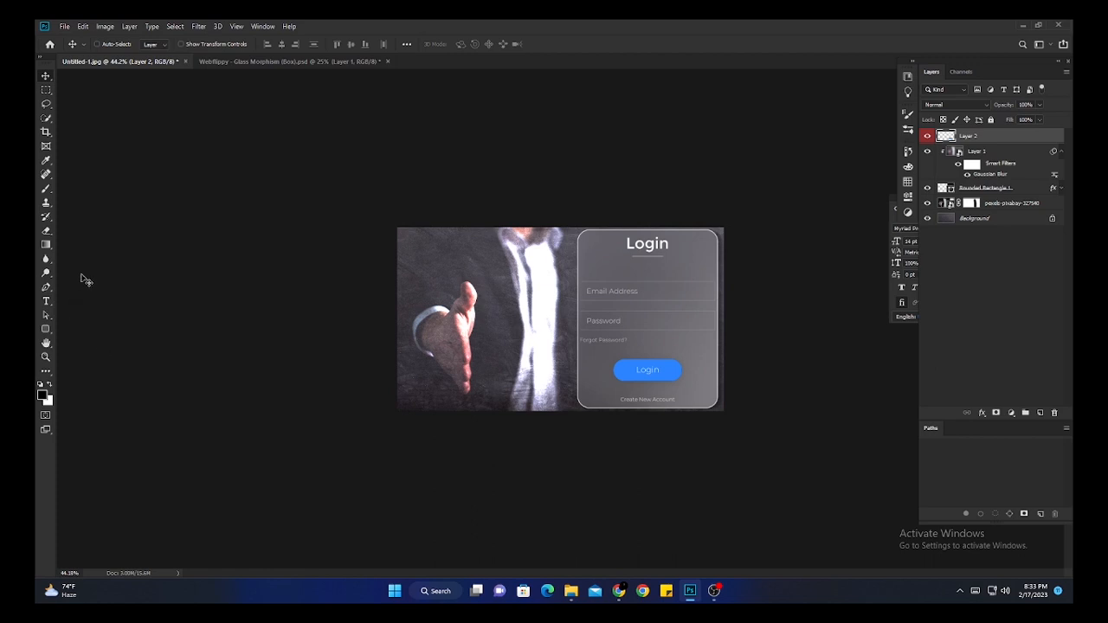
{"action": "left_click", "coordinate": [46, 302]}
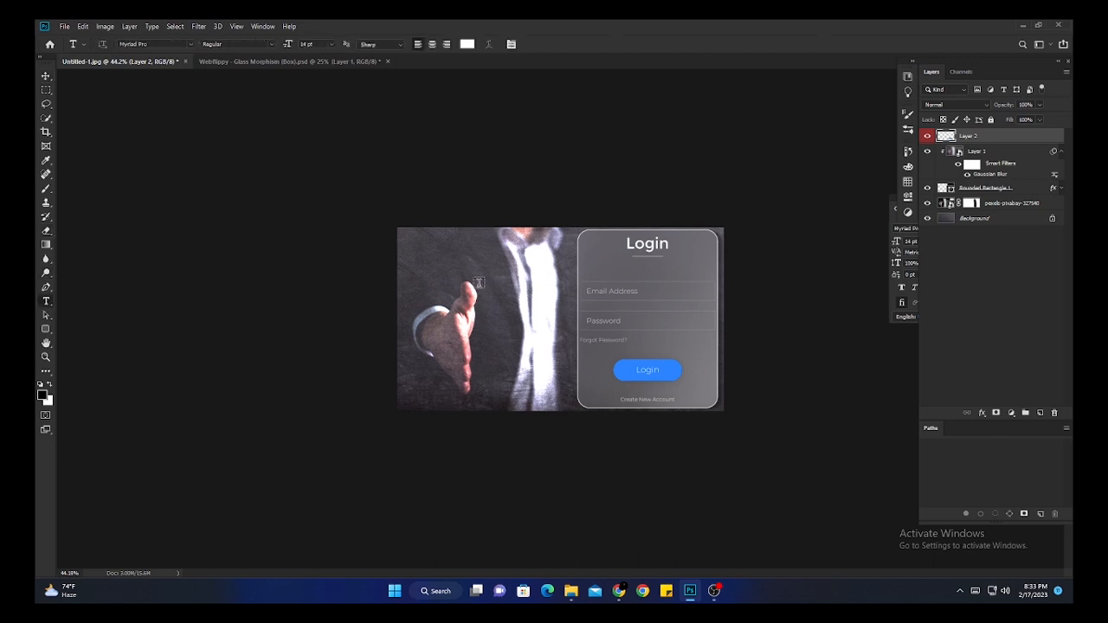
{"action": "left_click", "coordinate": [426, 278]}
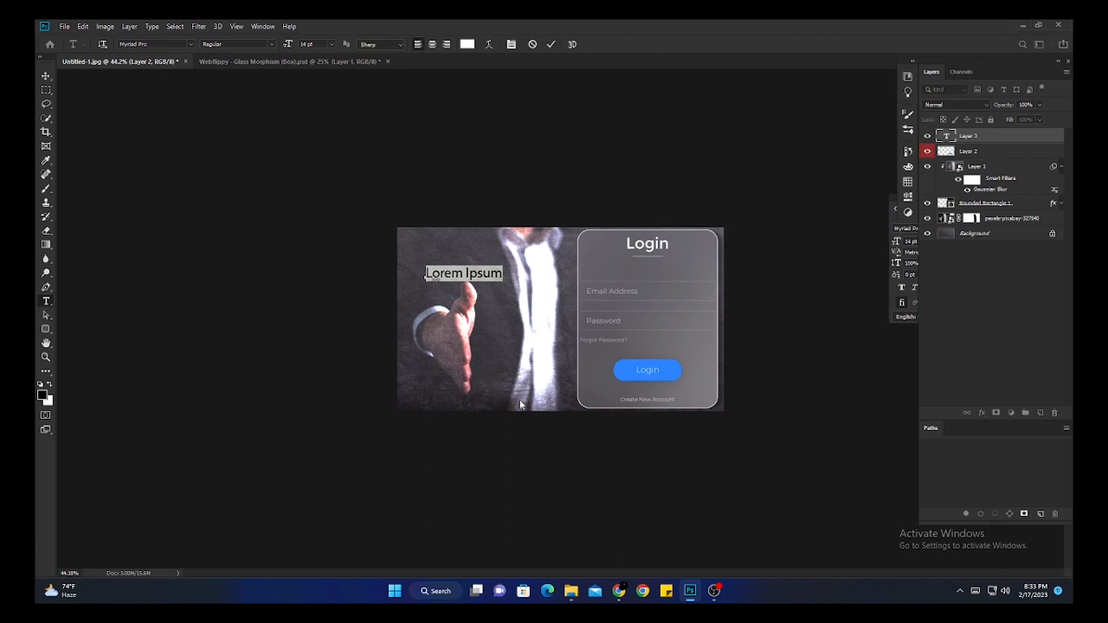
{"action": "key", "text": "BackSpace"}
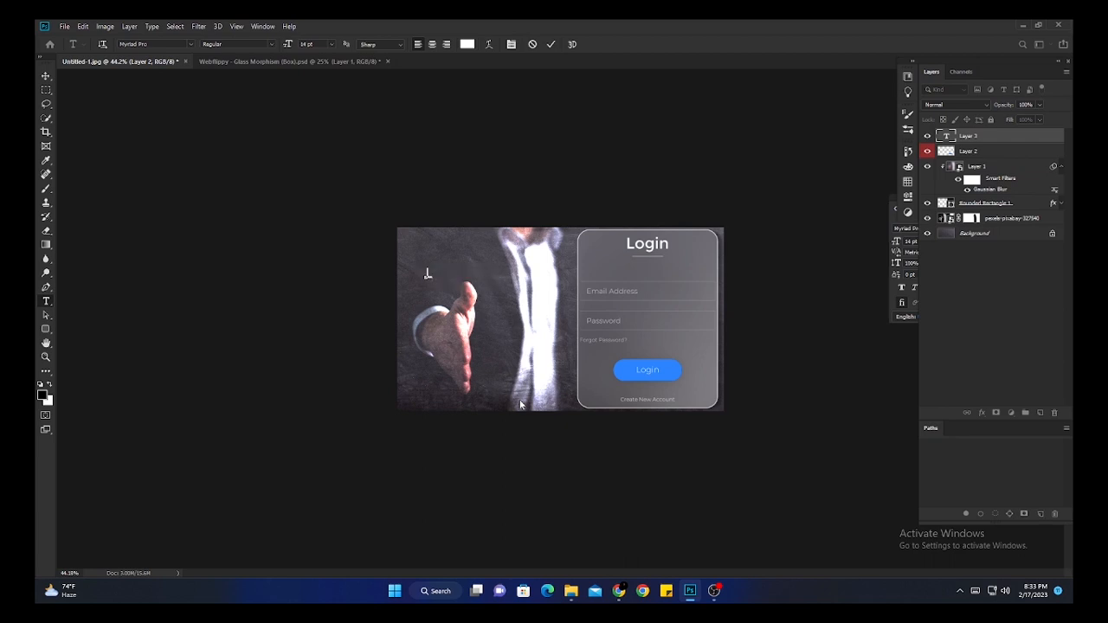
{"action": "type", "text": "Let's go Freelancing"}
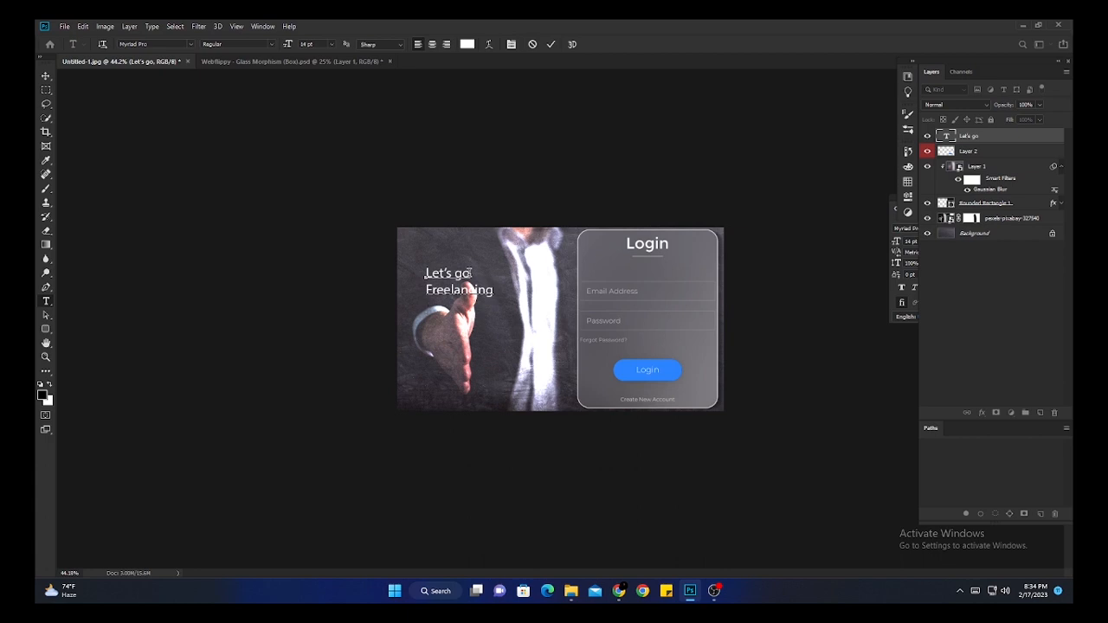
{"action": "type", "text": "Together"}
{"action": "key", "text": "ctrl+Return"}
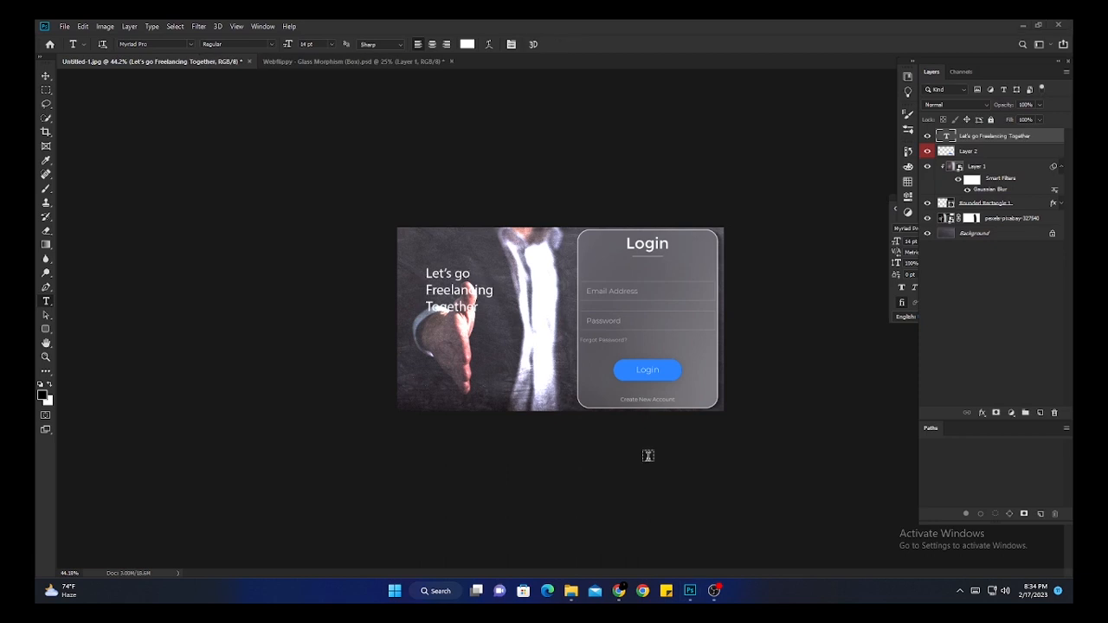
Move the heading text to the upper-left corner of the canvas and enlarge it to about 124%
{"action": "key", "text": "p"}
{"action": "key", "text": "ctrl+t"}
{"action": "left_click_drag", "start_coordinate": [483, 289], "coordinate": [454, 251]}
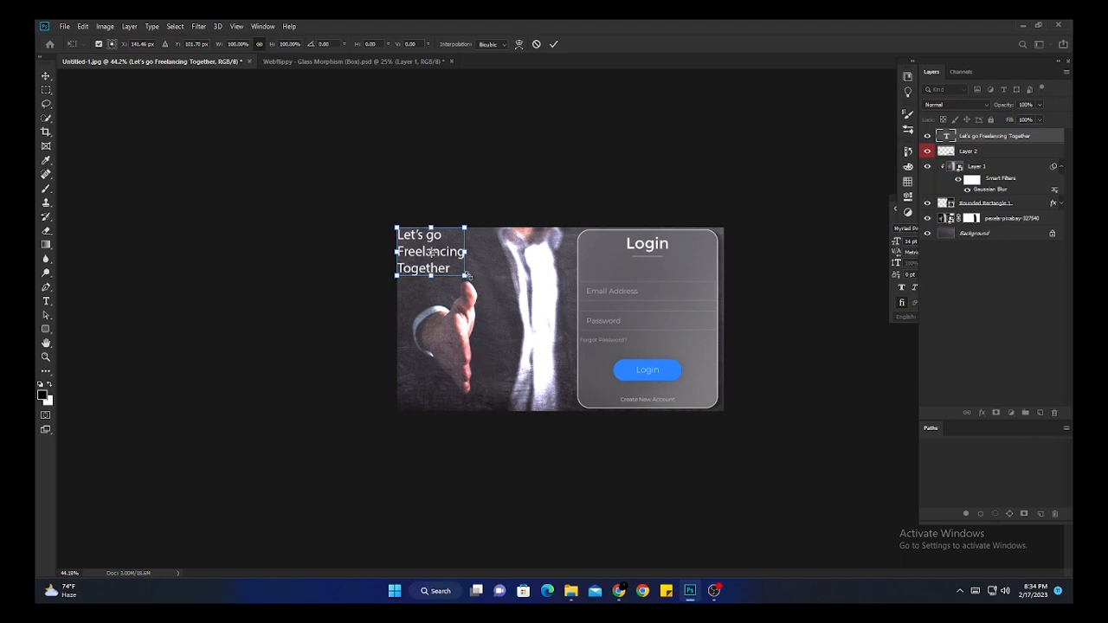
{"action": "left_click_drag", "start_coordinate": [464, 273], "coordinate": [481, 287]}
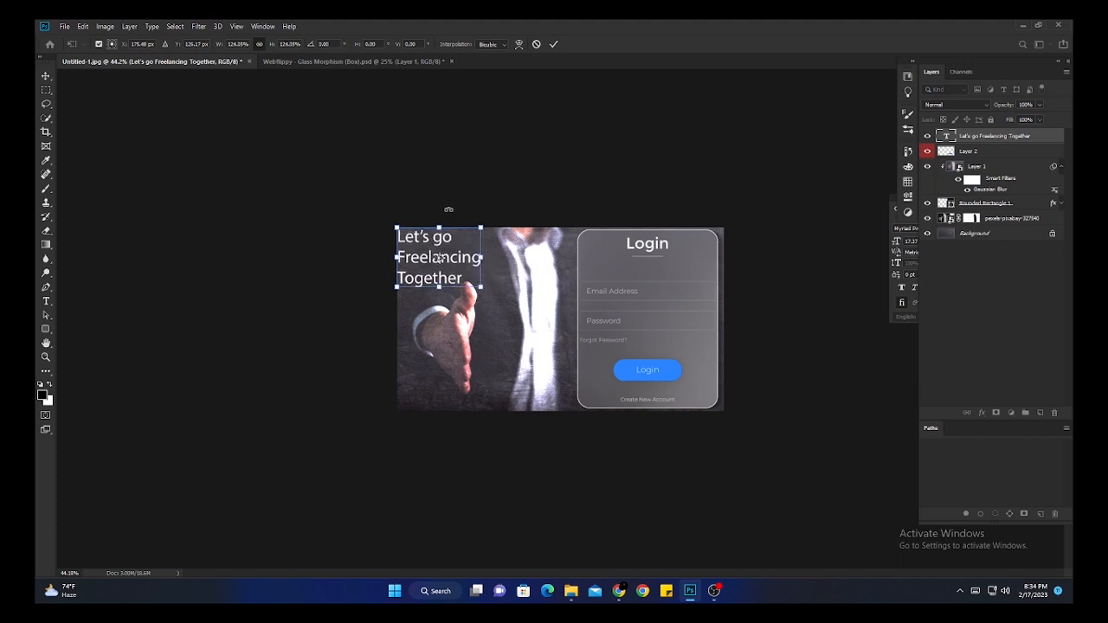
{"action": "key", "text": "Return"}
Set the whole "Let's go Freelancing Together" heading to the Bold font style
{"action": "key", "text": "p"}
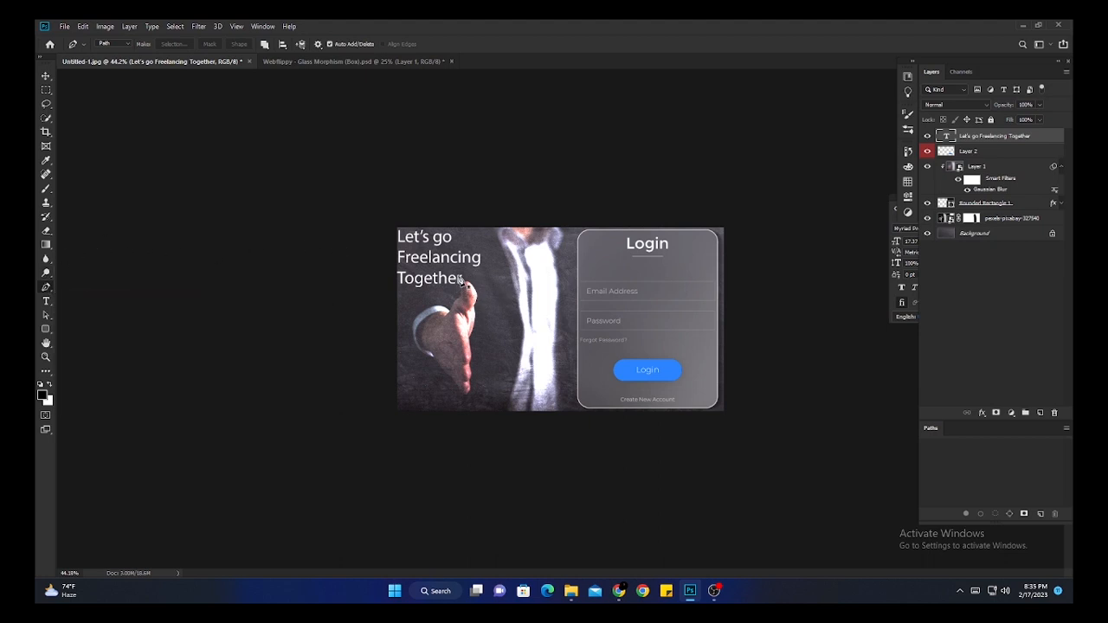
{"action": "left_click", "coordinate": [46, 300]}
{"action": "left_click_drag", "start_coordinate": [463, 279], "coordinate": [347, 222]}
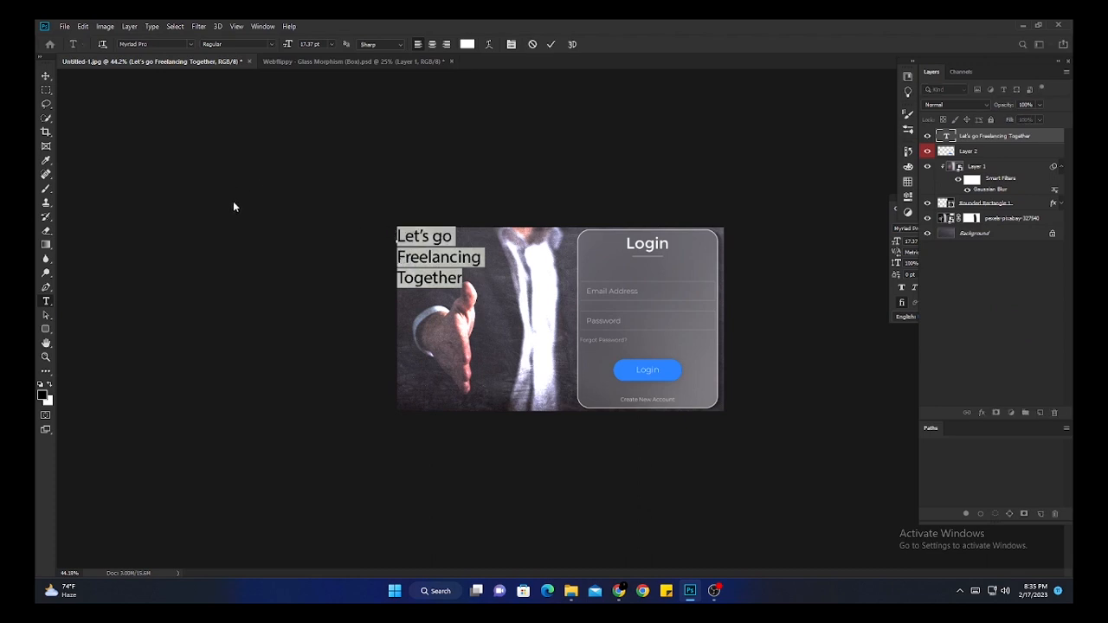
{"action": "left_click", "coordinate": [272, 44]}
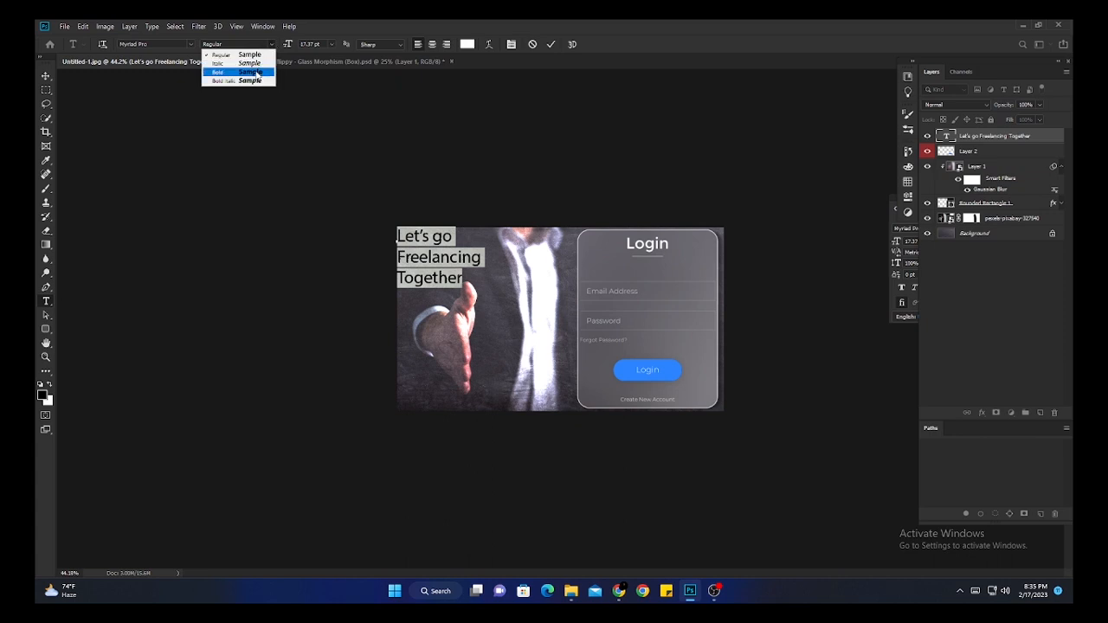
{"action": "left_click", "coordinate": [257, 72]}
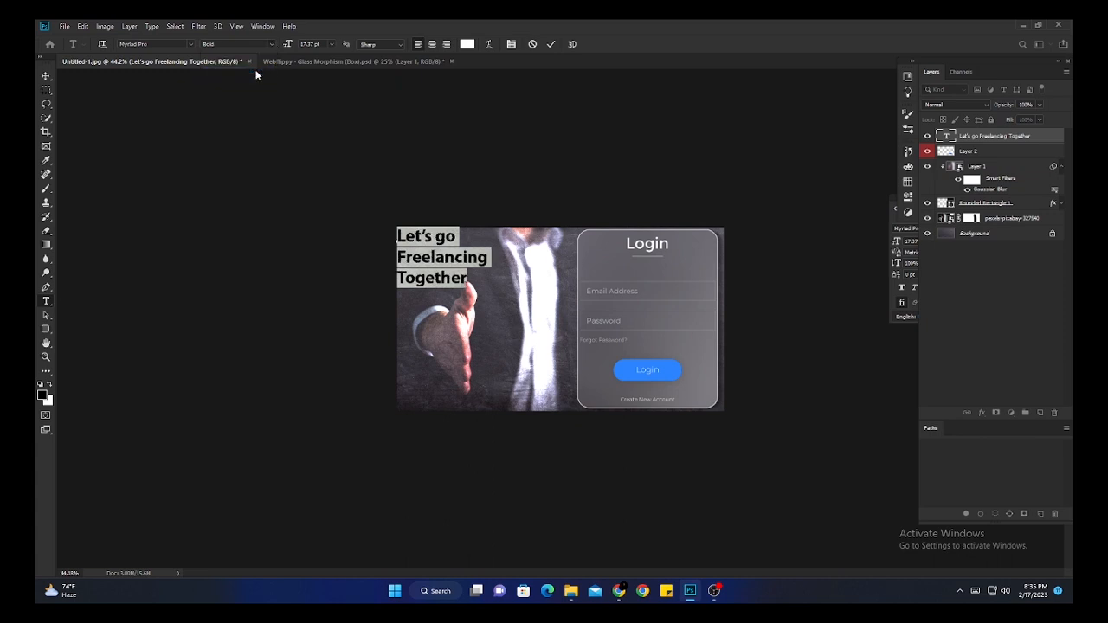
{"action": "left_click", "coordinate": [1025, 367]}
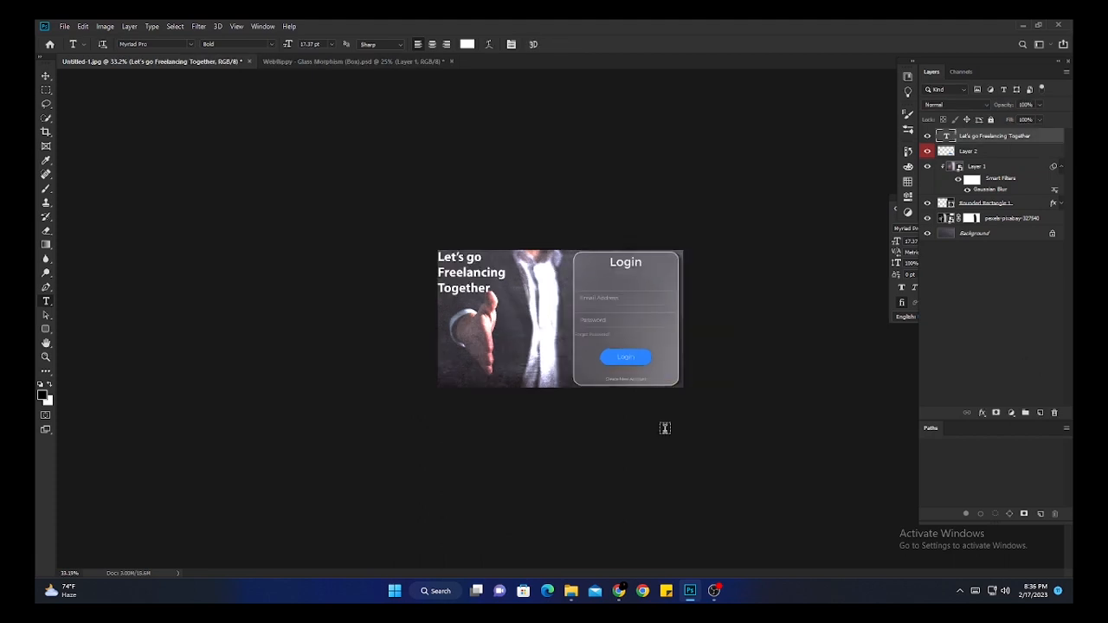
Nudge the bold heading slightly to the right, away from the canvas edge, and apply the transform
{"action": "key", "text": "ctrl+t"}
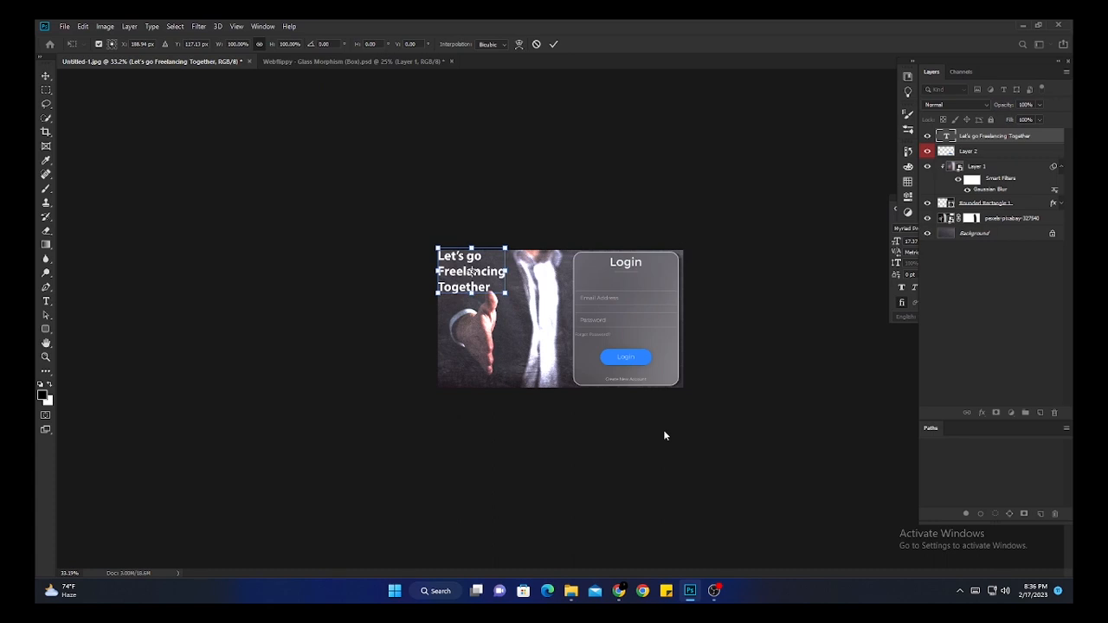
{"action": "key", "text": "Escape"}
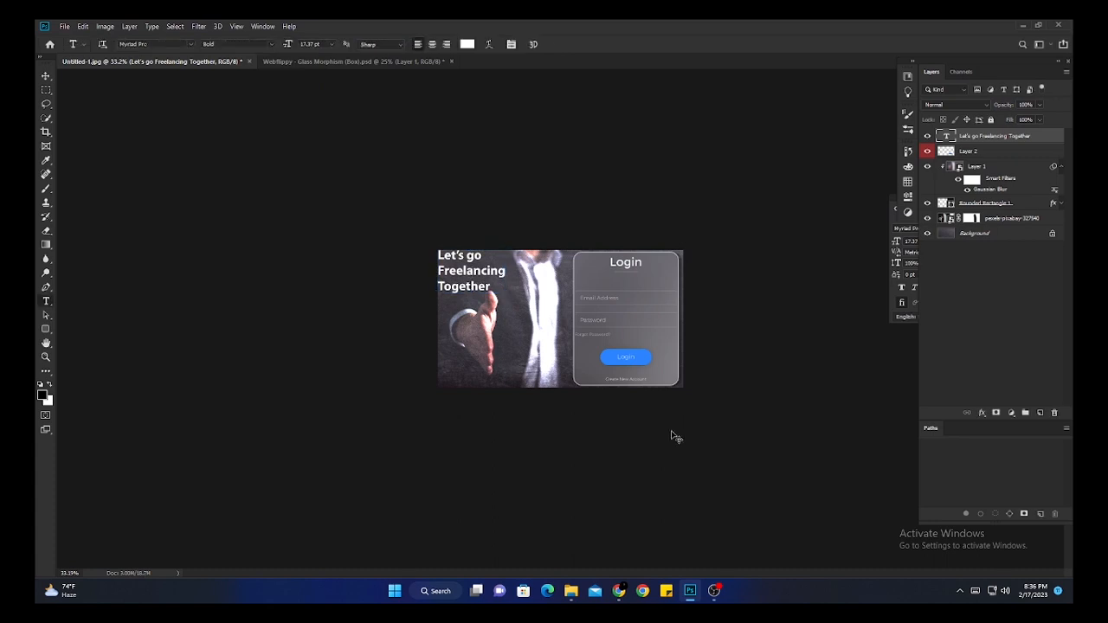
{"action": "key", "text": "ctrl+t"}
{"action": "key", "text": "Right"}
{"action": "key", "text": "Right"}
{"action": "key", "text": "Right"}
{"action": "key", "text": "Return"}
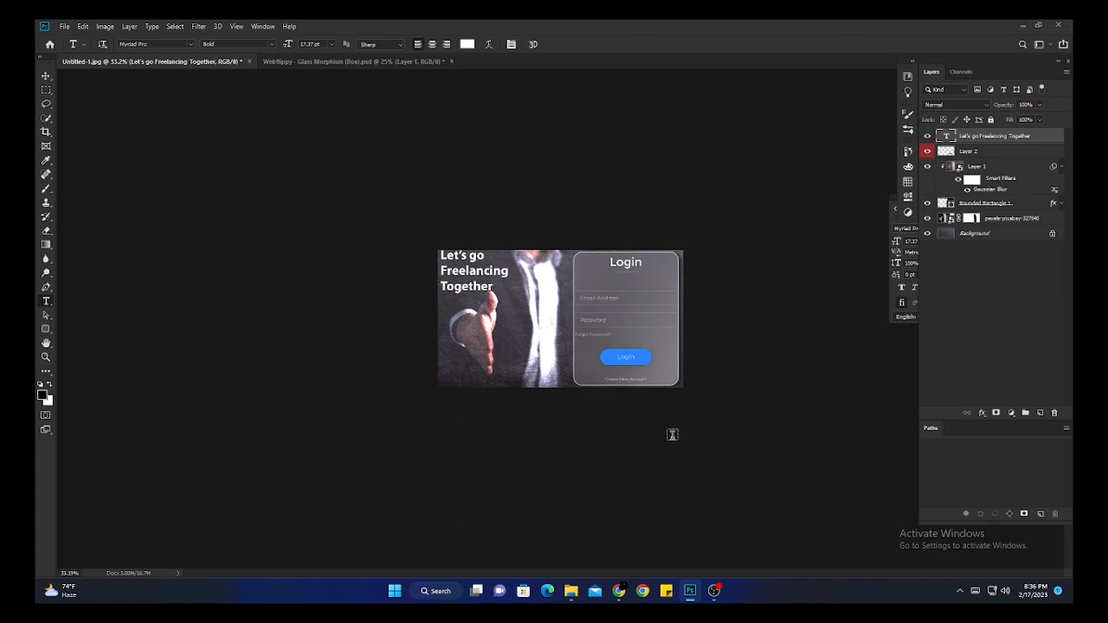
Hide the interface panels and review the finished login design enlarged
{"action": "key", "text": "p"}
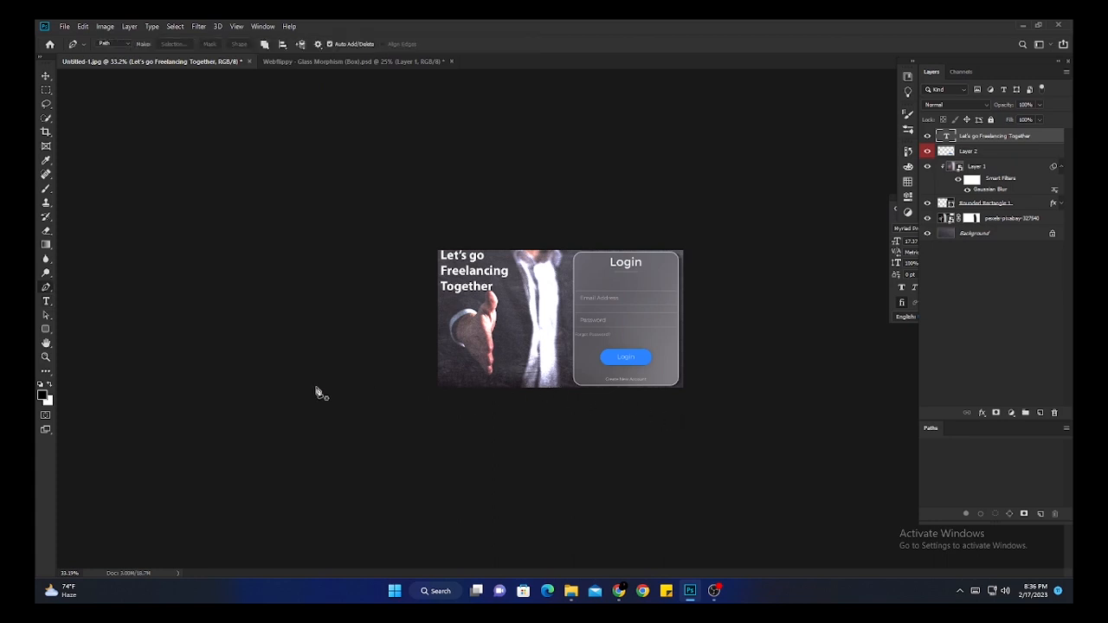
{"action": "scroll", "coordinate": [730, 370], "scroll_direction": "up", "scroll_amount": 2}
{"action": "scroll", "coordinate": [738, 372], "scroll_direction": "up", "scroll_amount": 3}
{"action": "key", "text": "Tab"}
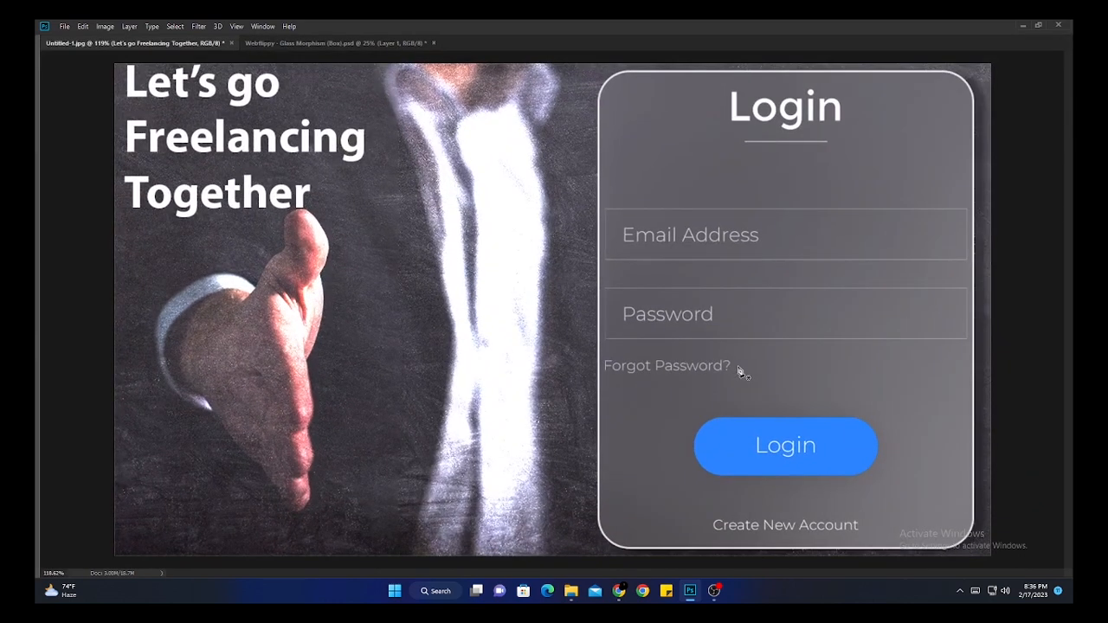